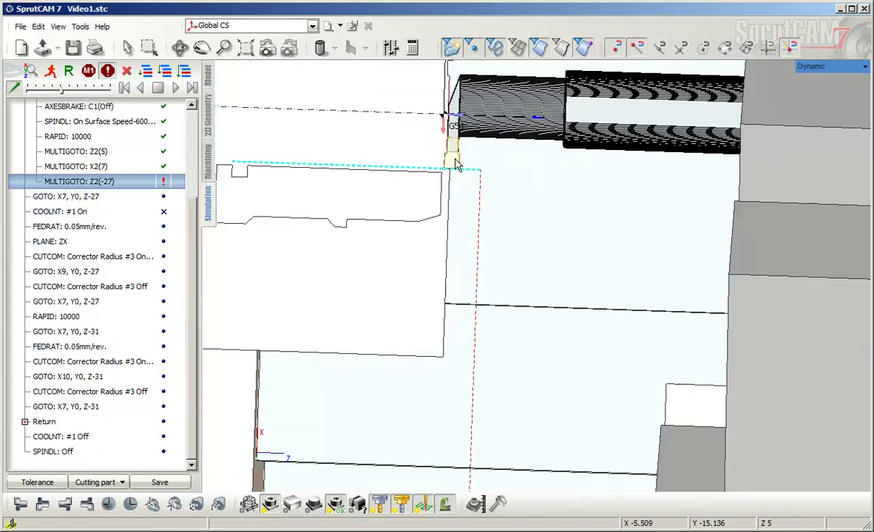
Reset the simulation node status of the Lathe Contouring3 operation
middle_drag(454, 166, 467, 289)
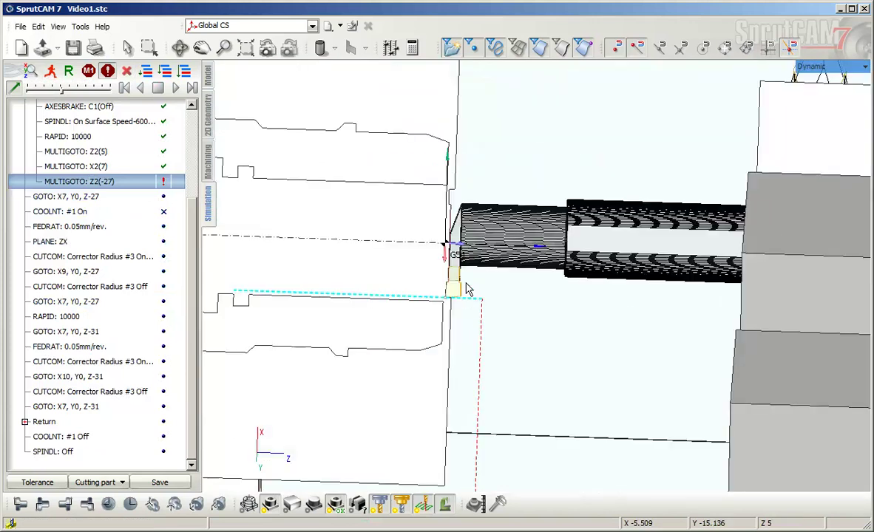
click(209, 169)
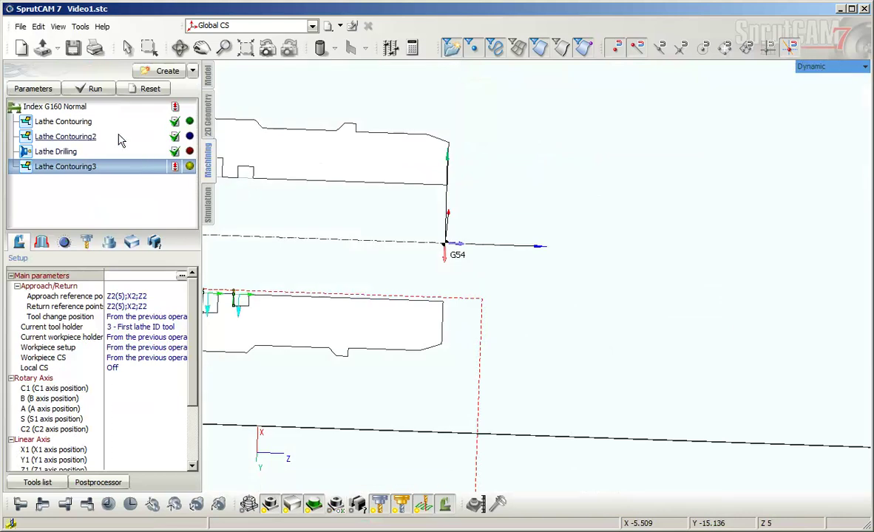
click(73, 107)
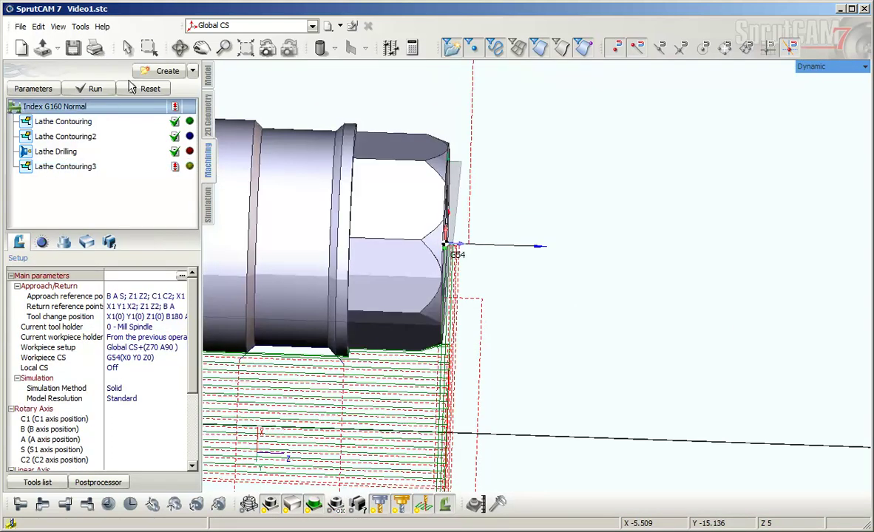
right_click(72, 166)
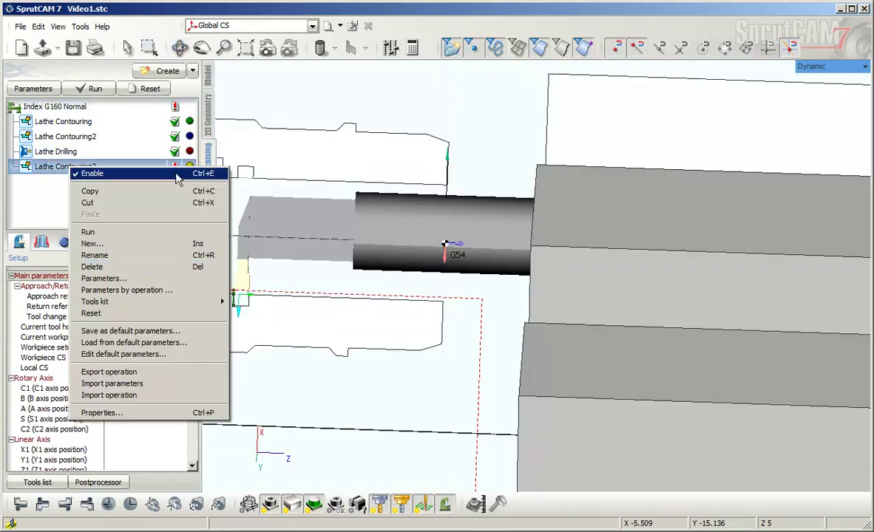
click(191, 191)
click(205, 207)
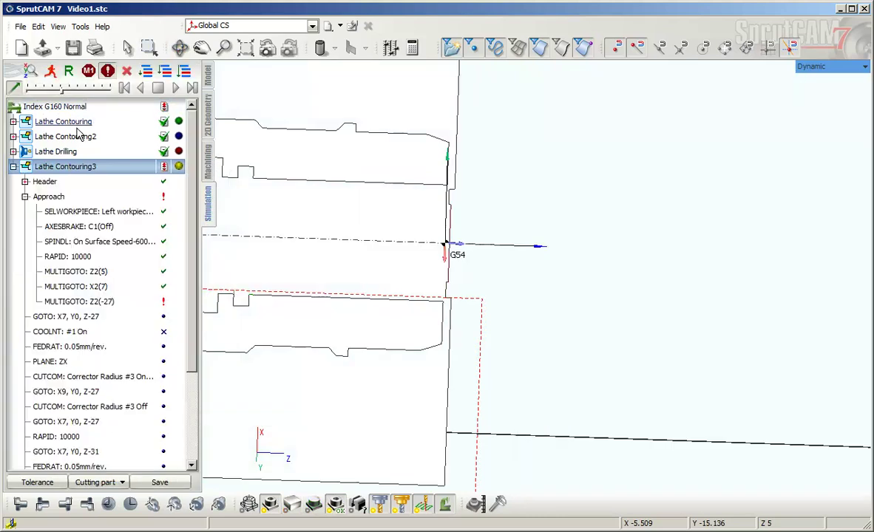
right_click(83, 167)
click(104, 192)
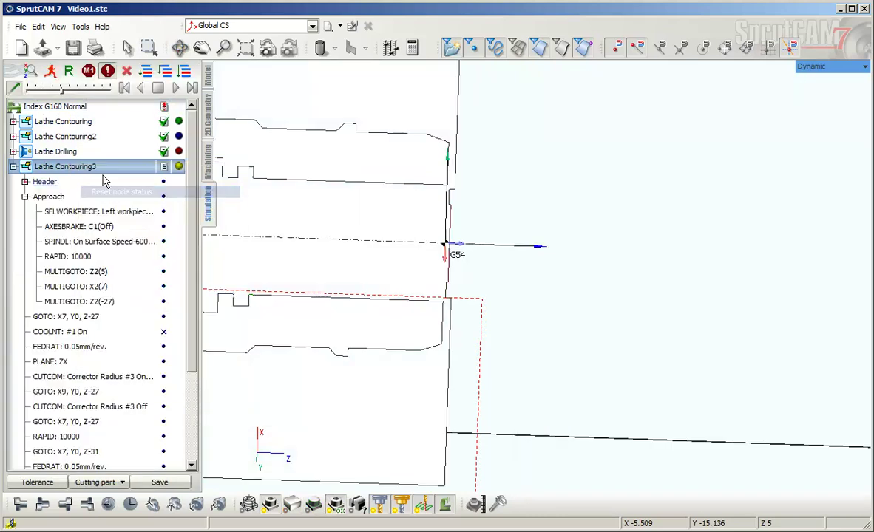
Simulate Lathe Contouring3 again at a reduced speed and inspect the tool's approach to the inner grooves
click(165, 71)
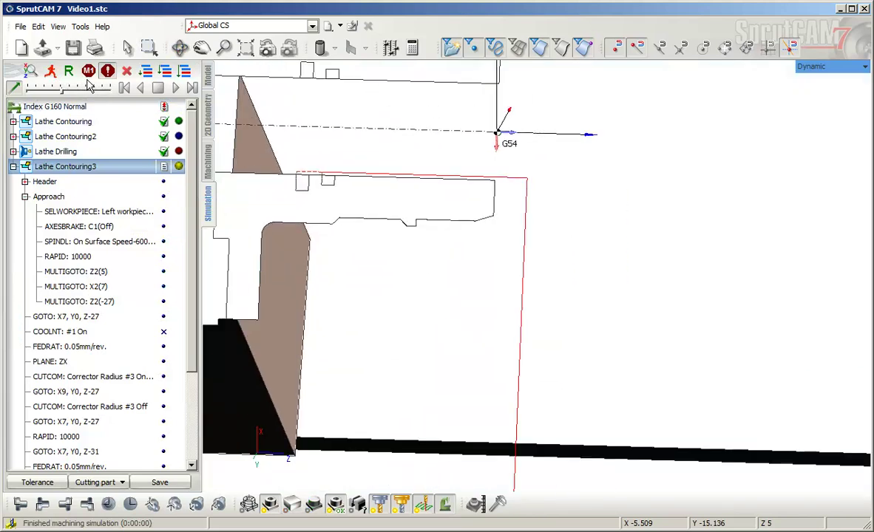
click(175, 89)
mouse_move(46, 91)
mouse_down()
mouse_move(71, 91)
mouse_move(41, 94)
mouse_up()
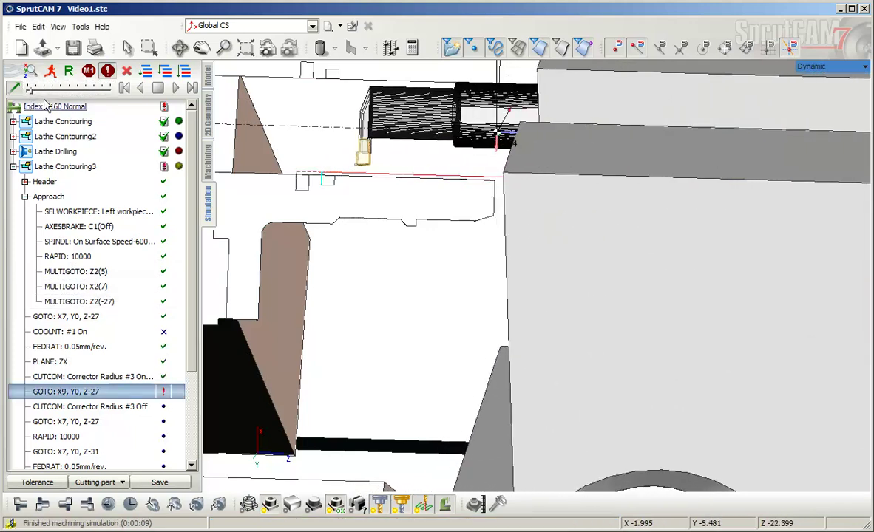
scroll(282, 171, up, 5)
middle_drag(406, 295, 444, 368)
scroll(444, 368, down, 3)
right_drag(444, 368, 442, 344)
Compare the Face18 profile in Lathe Contouring3's job assignment with the GOTO X9, Y0, Z-27 move and the radius corrector command before it
click(208, 159)
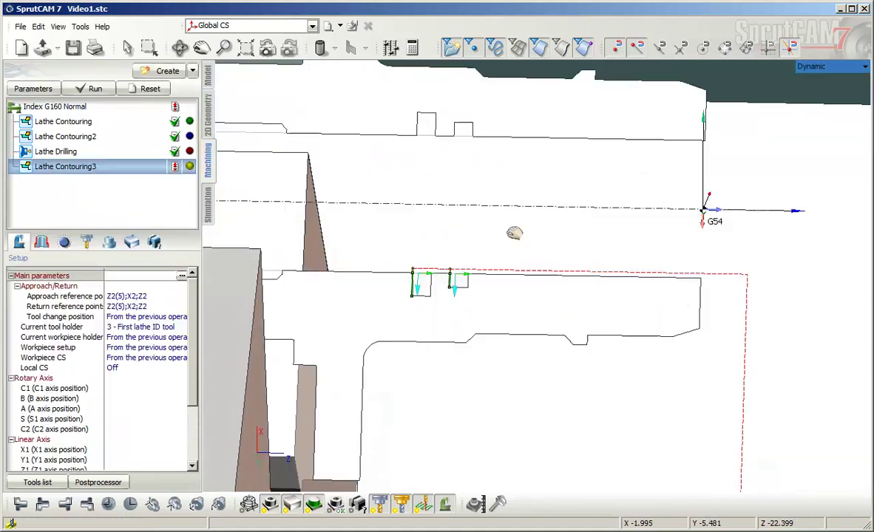
click(42, 243)
click(77, 326)
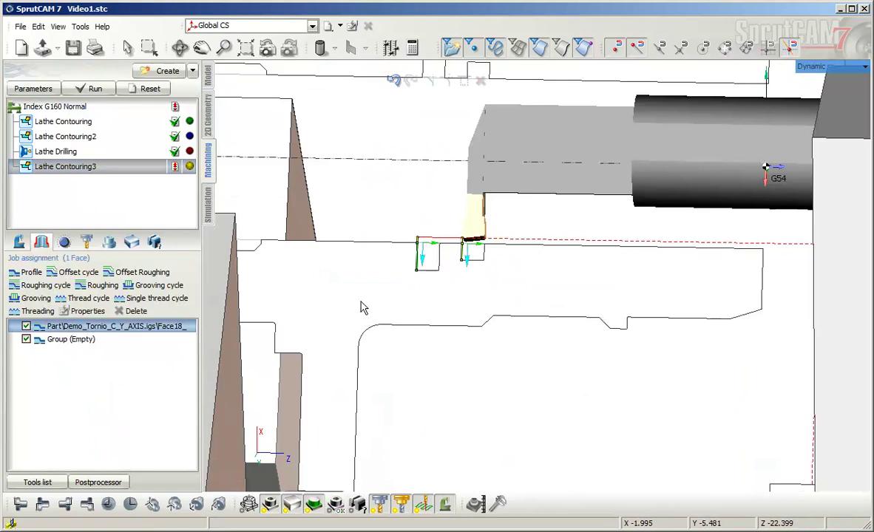
scroll(230, 219, up, 1)
click(209, 204)
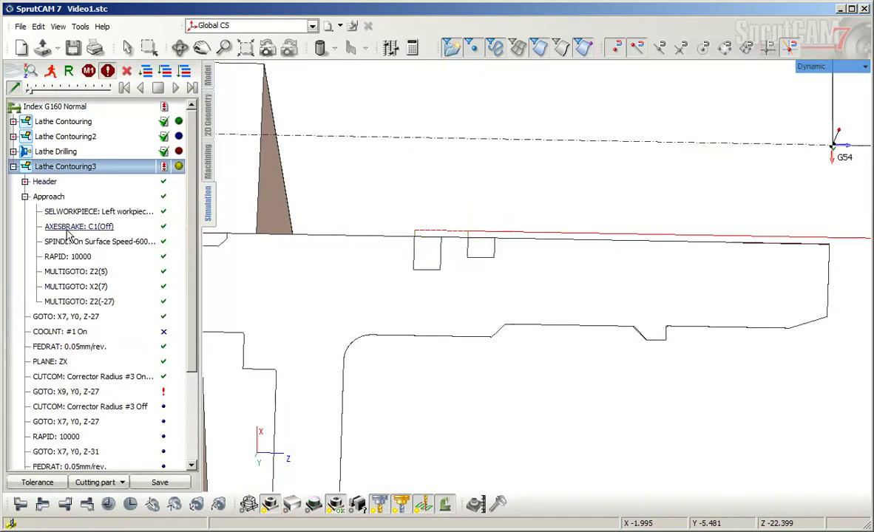
click(83, 389)
scroll(84, 389, down, 3)
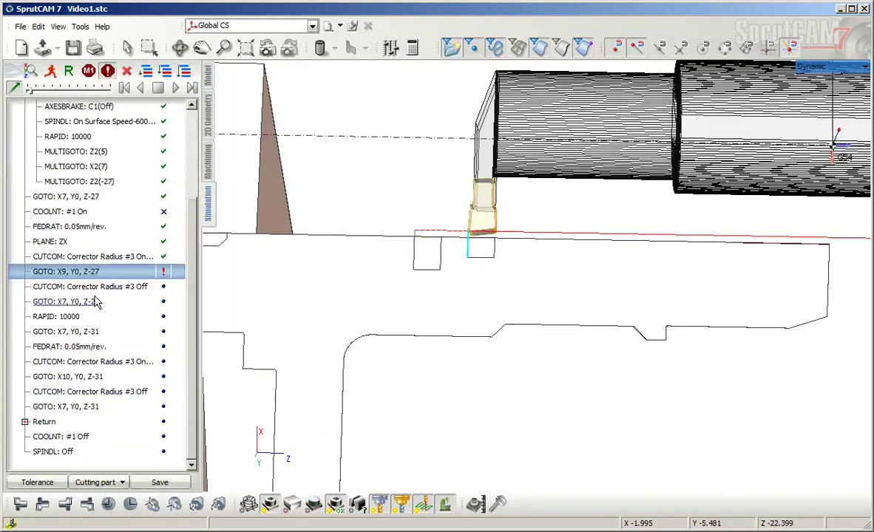
click(68, 255)
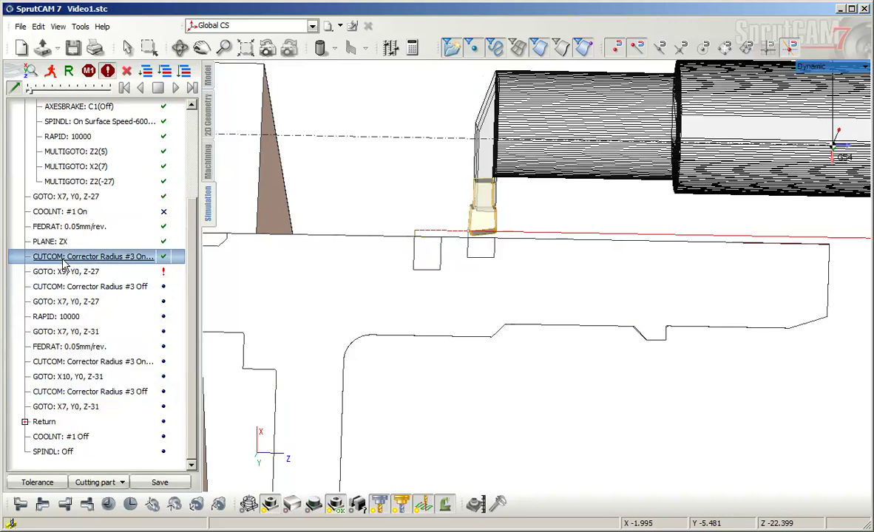
Set Compensation to Off for both job assignment items of Lathe Contouring3, the Face18 profile and the group
click(208, 161)
click(64, 328)
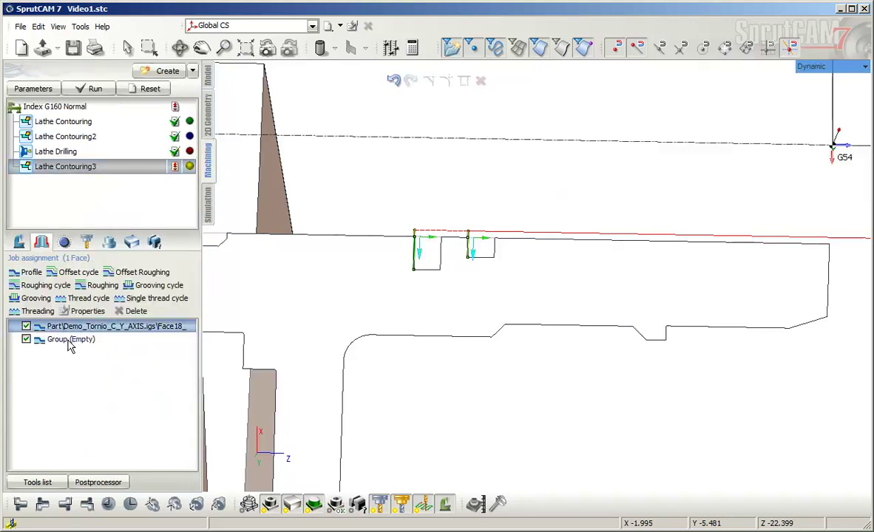
shift+click(68, 342)
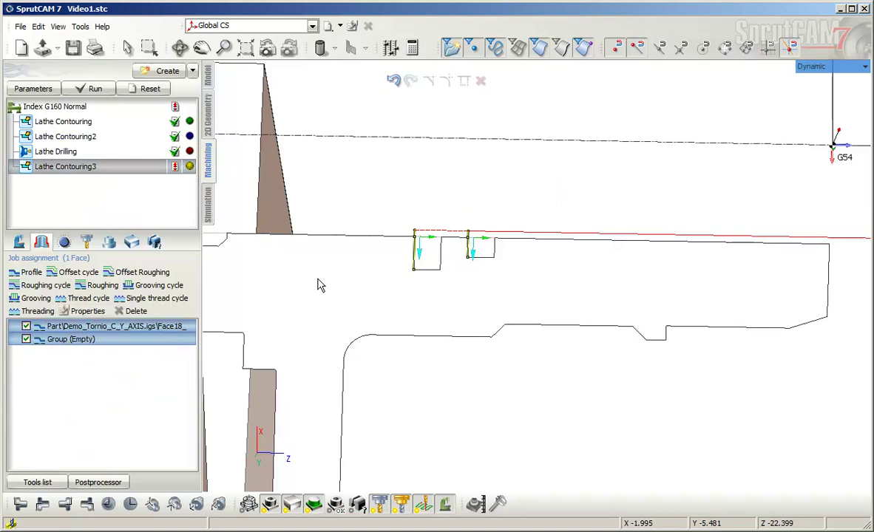
click(85, 311)
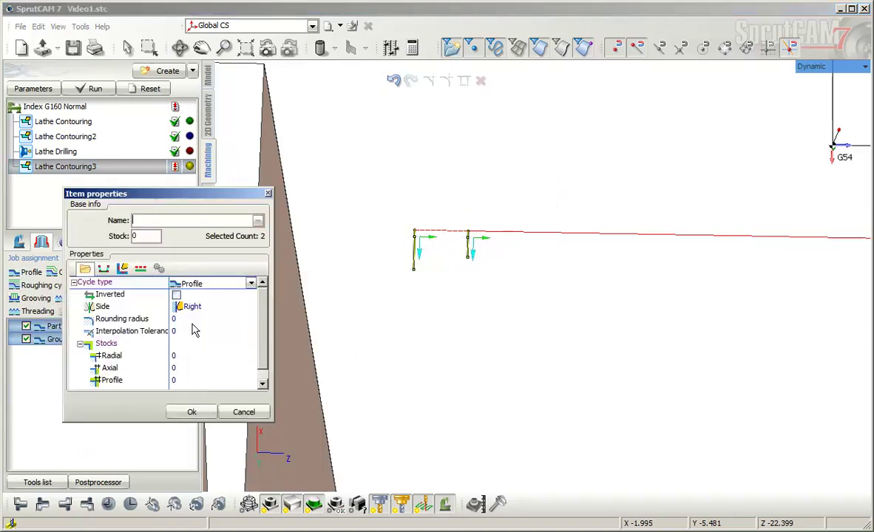
click(159, 269)
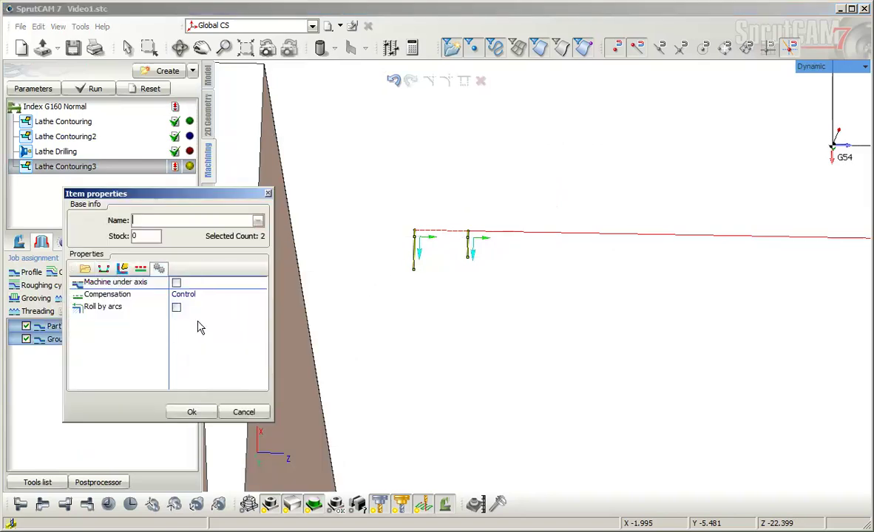
click(218, 299)
click(263, 297)
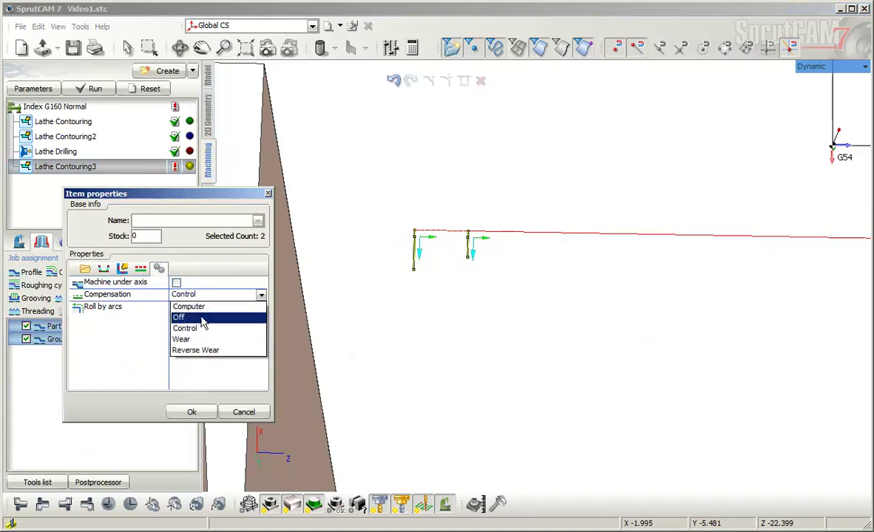
click(216, 317)
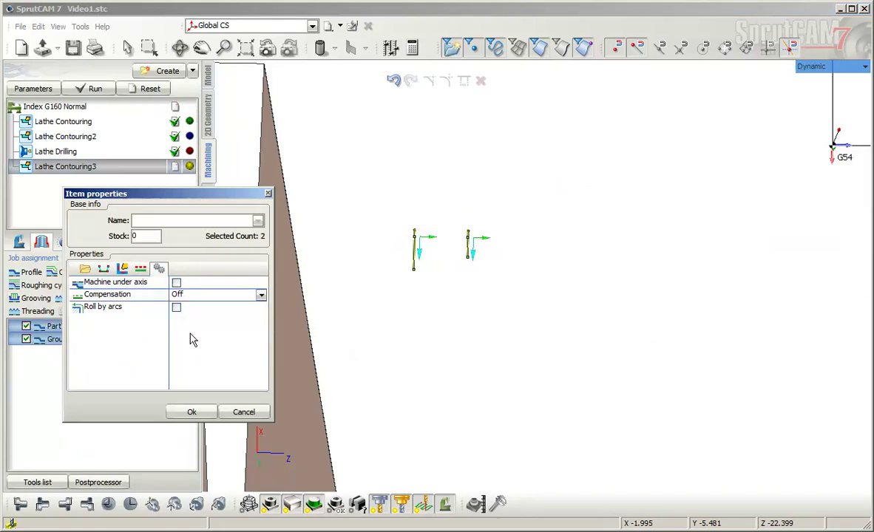
click(191, 412)
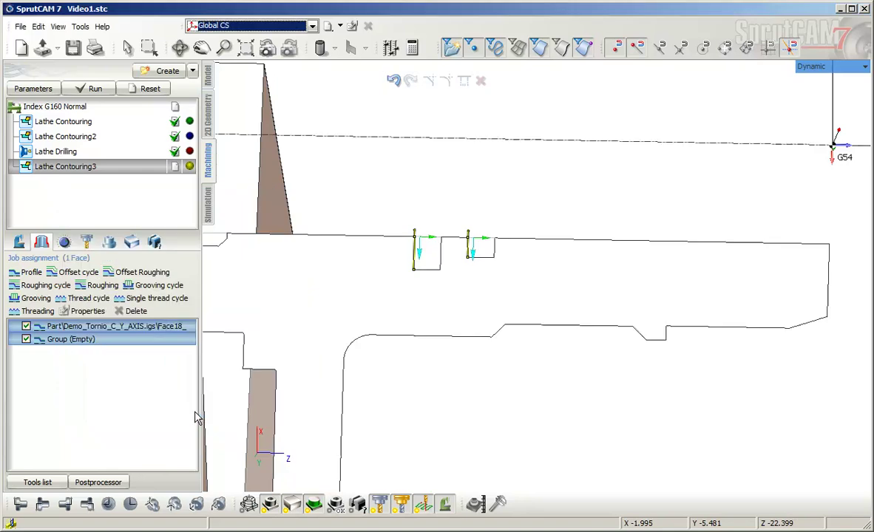
Recalculate the Lathe Contouring3 toolpath and simulate it at a reduced speed, watching the cuts at both inner grooves
click(82, 88)
click(208, 198)
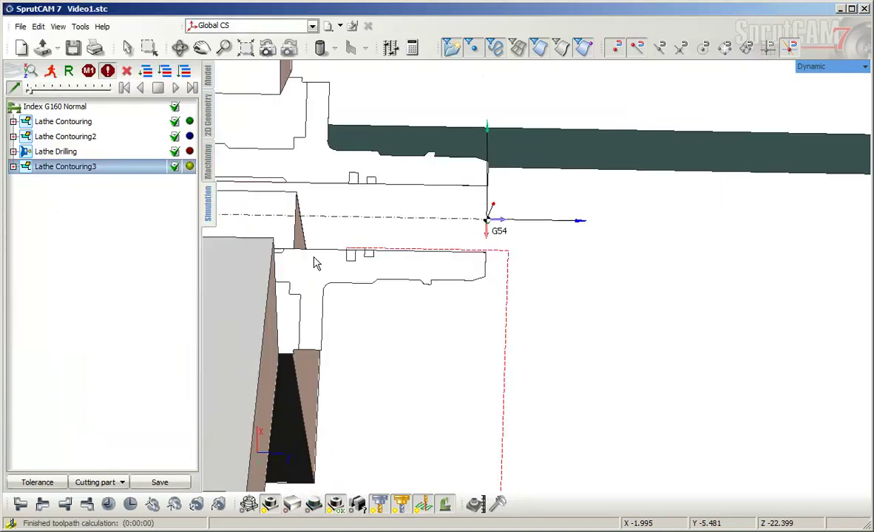
click(176, 89)
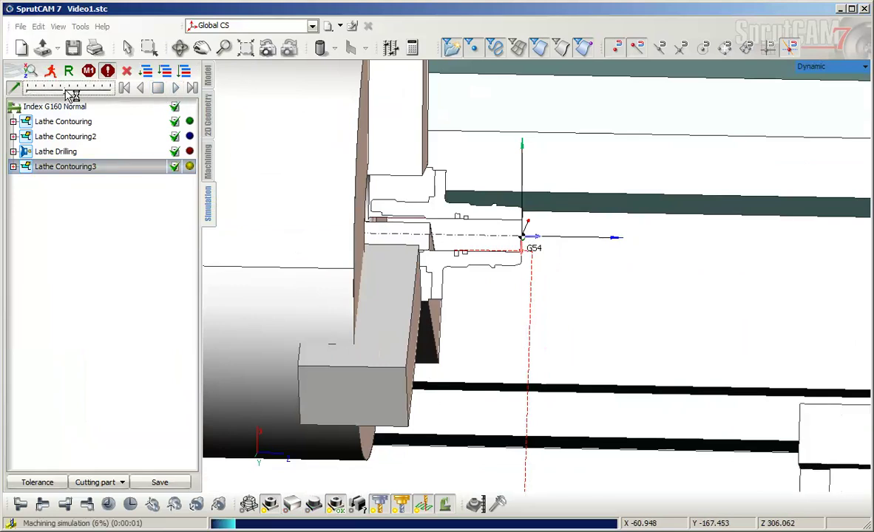
drag(69, 91, 46, 91)
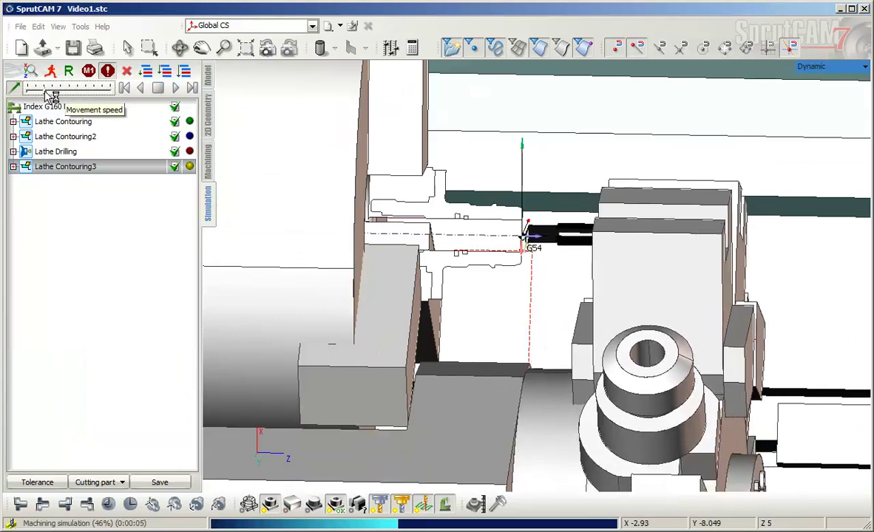
scroll(443, 251, up, 5)
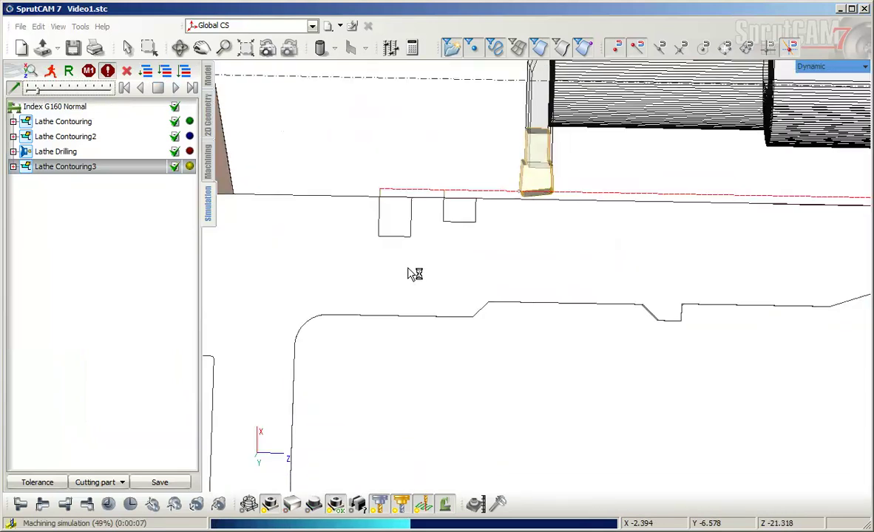
middle_drag(403, 240, 446, 358)
scroll(318, 306, down, 5)
middle_drag(466, 331, 395, 273)
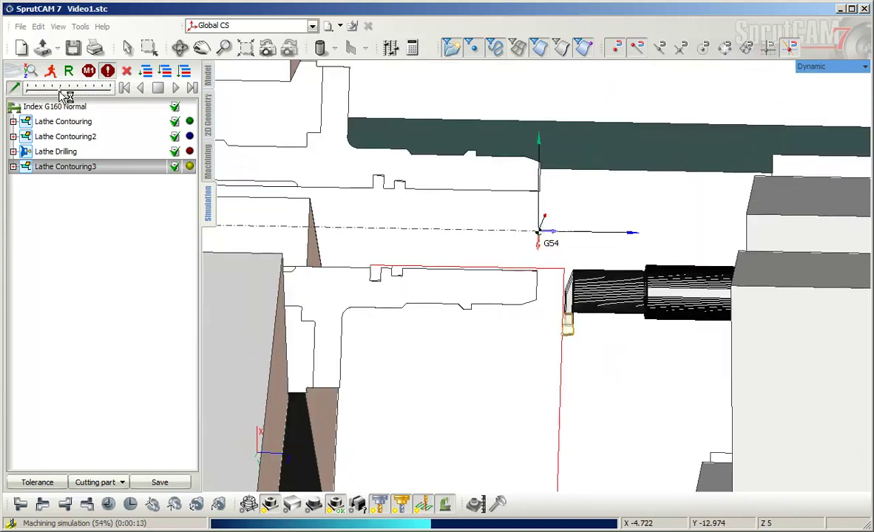
scroll(371, 230, down, 4)
Add the auxiliary operation "Перехват в противошпиндель" after Lathe Contouring3 and calculate its toolpath
click(209, 164)
scroll(446, 296, down, 6)
middle_drag(446, 297, 447, 318)
scroll(467, 306, up, 3)
scroll(437, 272, up, 5)
scroll(435, 285, down, 4)
scroll(555, 304, down, 1)
mouse_move(555, 304)
middle_down()
mouse_move(406, 304)
mouse_move(412, 272)
mouse_move(434, 279)
mouse_move(517, 276)
middle_up()
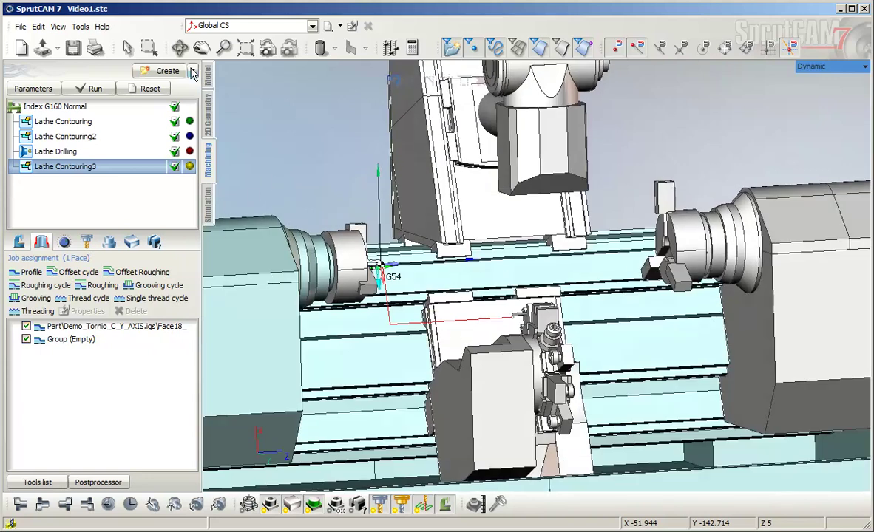
click(192, 71)
mouse_move(233, 135)
mouse_move(309, 141)
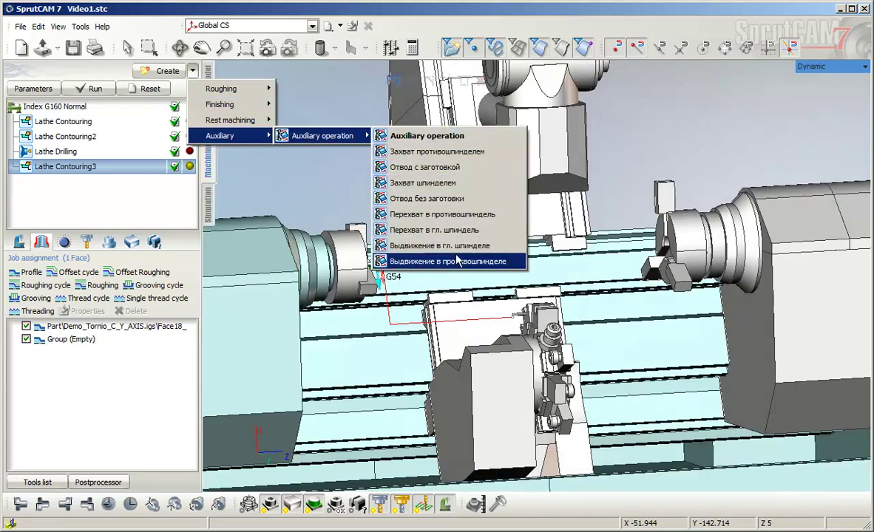
click(429, 214)
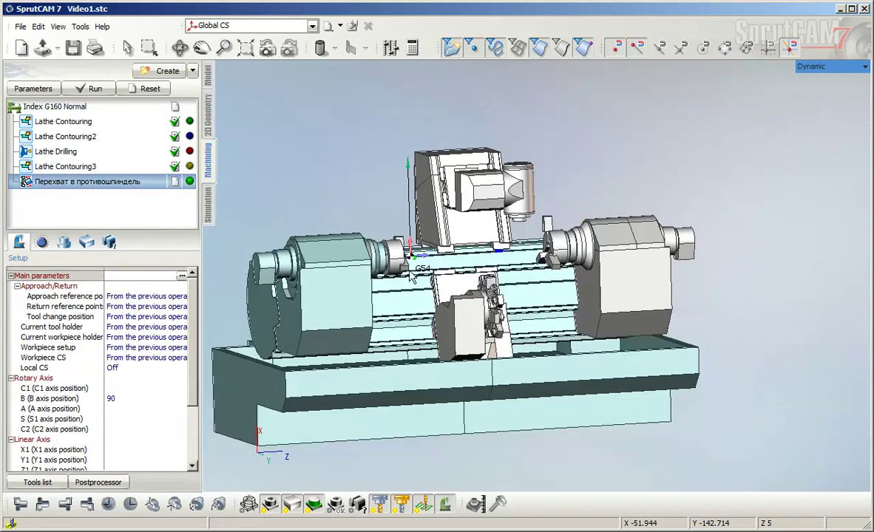
click(97, 89)
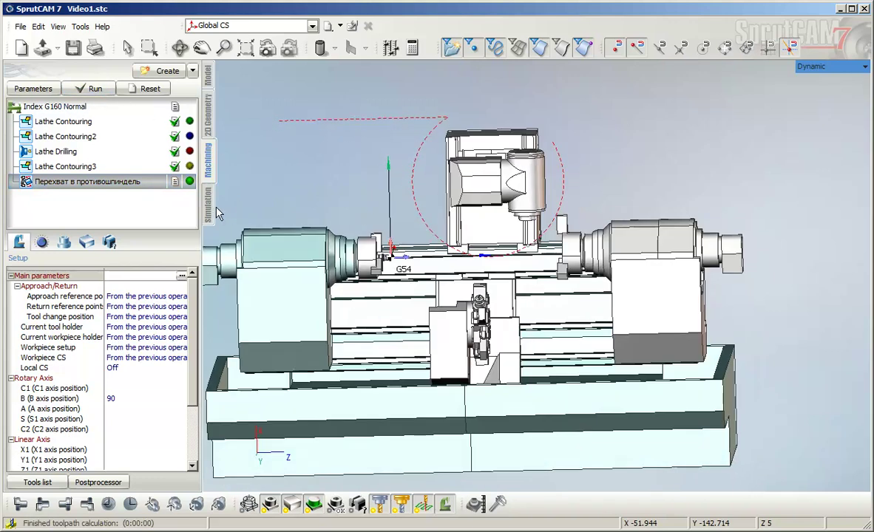
Simulate the counter-spindle transfer operation at an increased movement speed
click(208, 185)
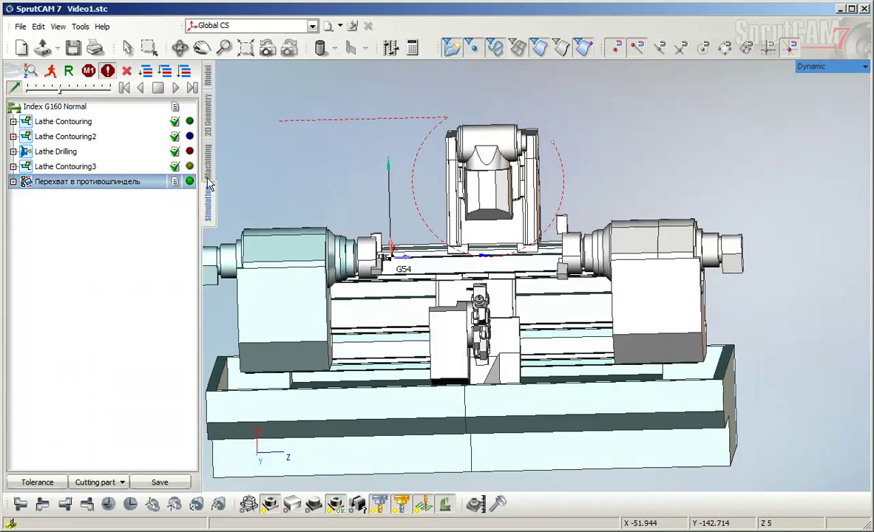
click(177, 89)
drag(68, 88, 107, 92)
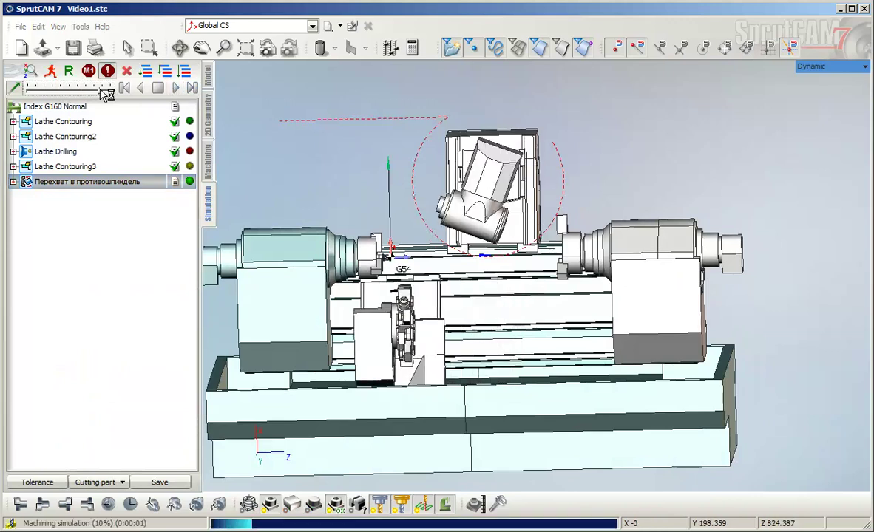
Add a Lathe Contouring finishing operation after the counter-spindle transfer
click(209, 172)
right_drag(422, 278, 323, 229)
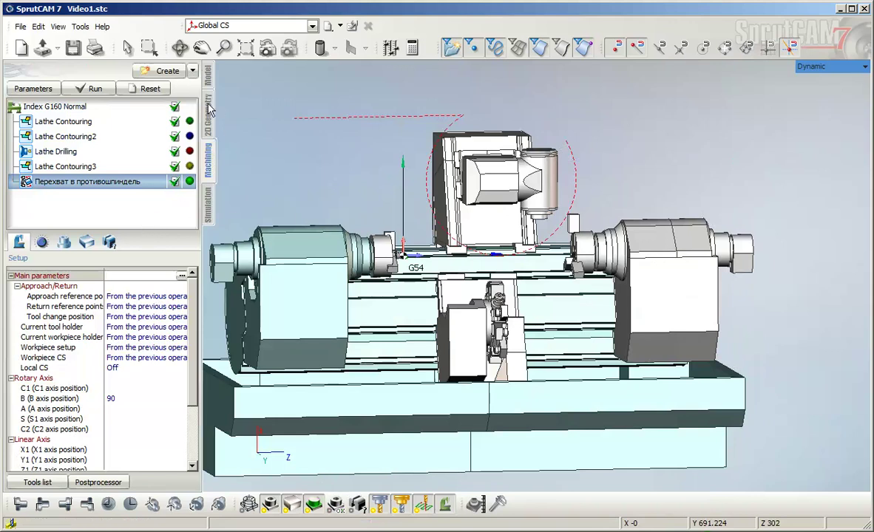
click(192, 71)
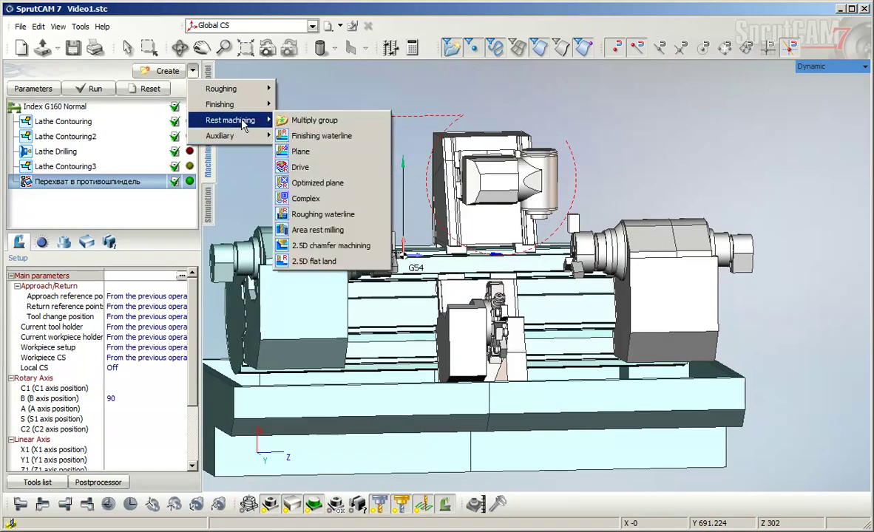
mouse_move(235, 106)
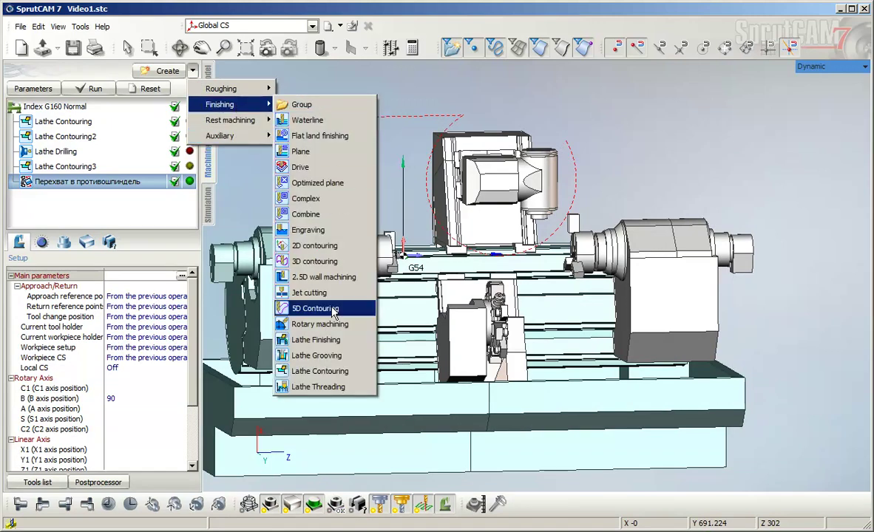
click(332, 372)
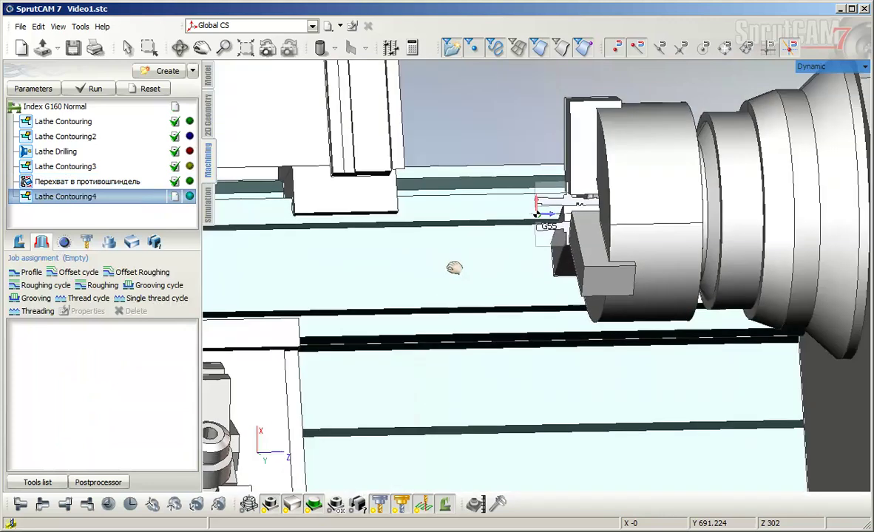
Hide the machine model to examine the part's cross-section and the G55 origin, and show the complete machine again
middle_drag(455, 267, 386, 288)
scroll(483, 234, up, 6)
middle_drag(431, 253, 437, 268)
scroll(451, 266, up, 3)
scroll(454, 271, down, 5)
click(444, 506)
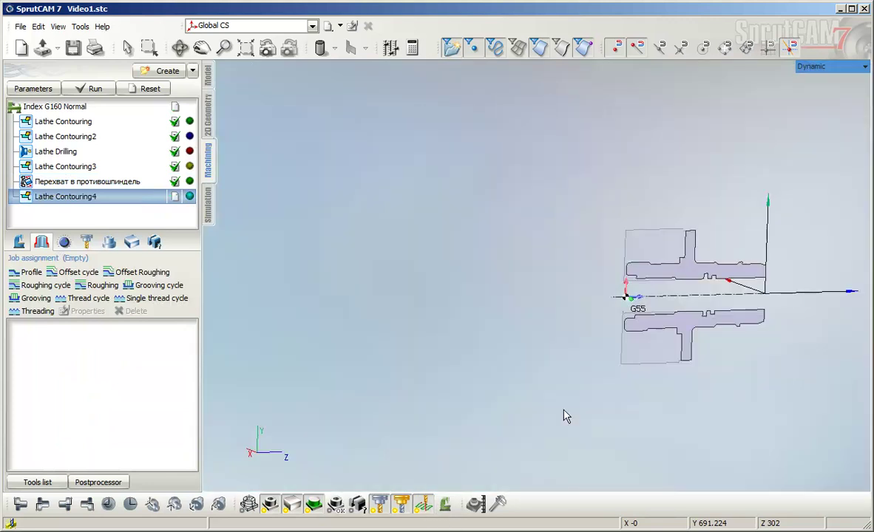
scroll(610, 348, up, 4)
middle_drag(651, 292, 642, 275)
middle_drag(592, 215, 577, 419)
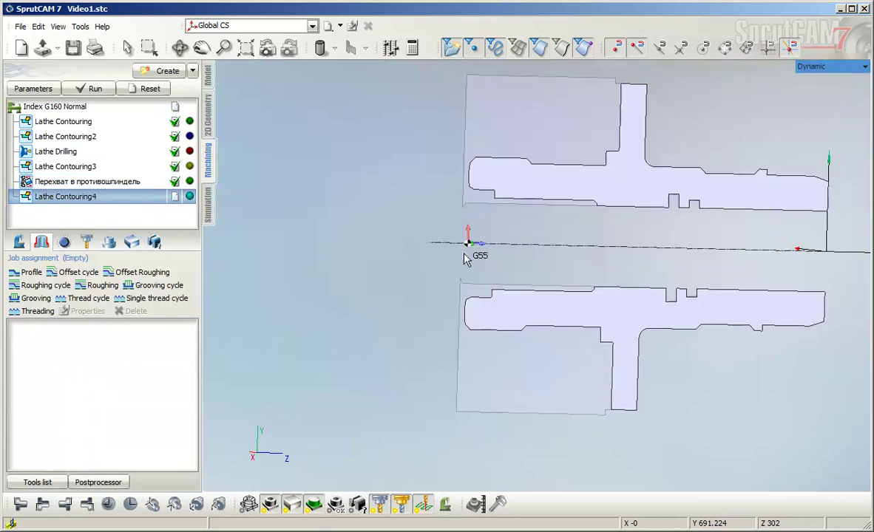
scroll(449, 313, down, 3)
middle_drag(425, 316, 423, 240)
scroll(429, 349, down, 5)
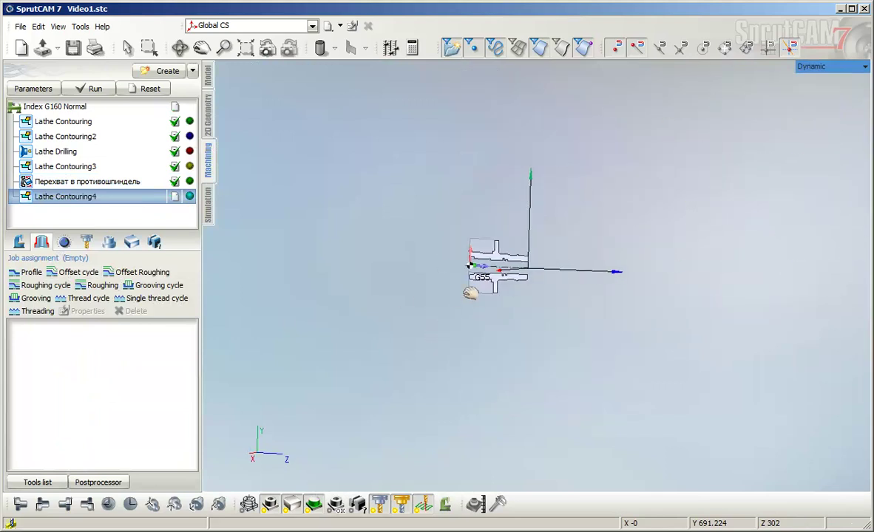
click(444, 506)
scroll(440, 341, down, 5)
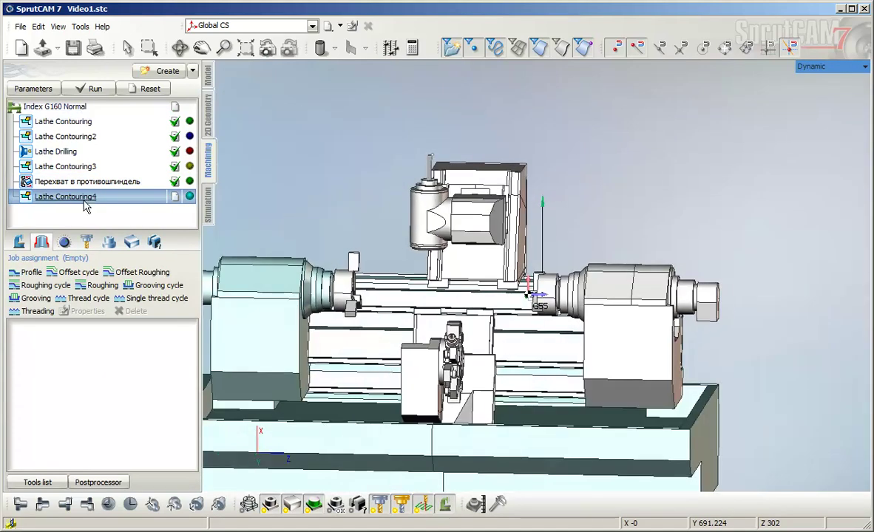
Set the current tool holder of Lathe Contouring4 to "1 - Right lathe OD tool" in the operation's setup
click(19, 243)
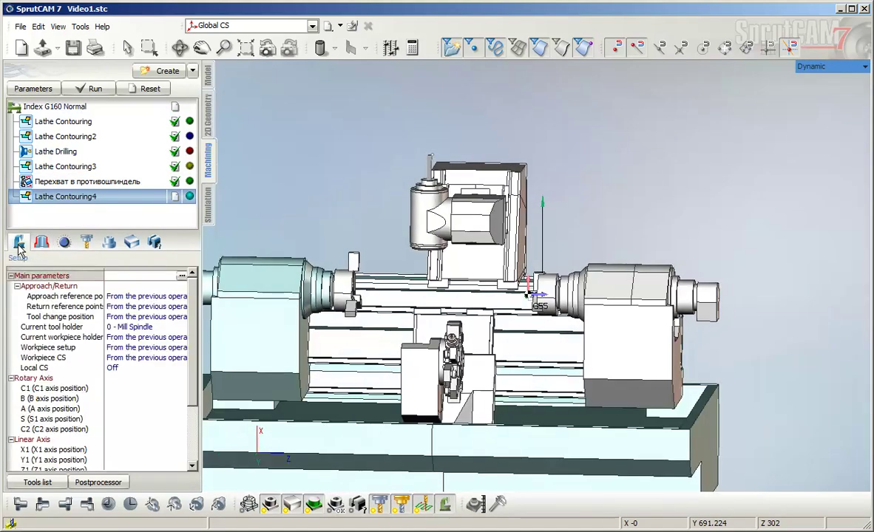
click(95, 390)
click(136, 328)
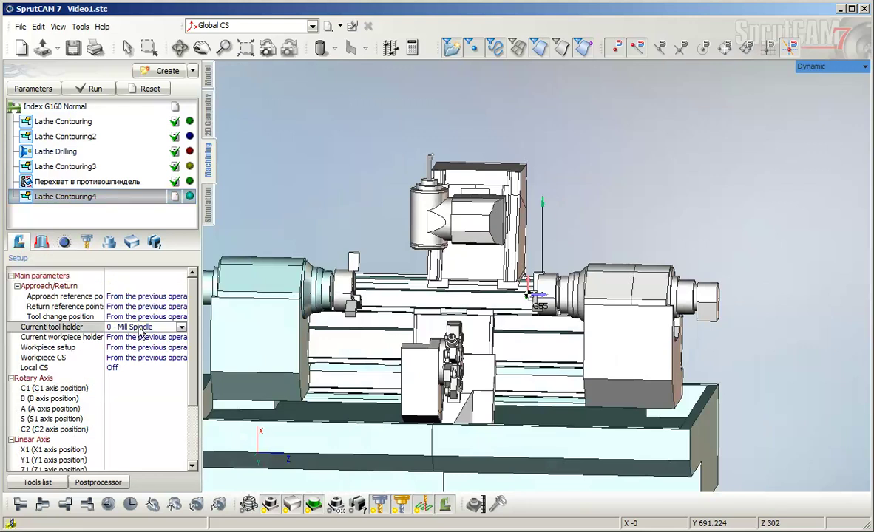
click(181, 327)
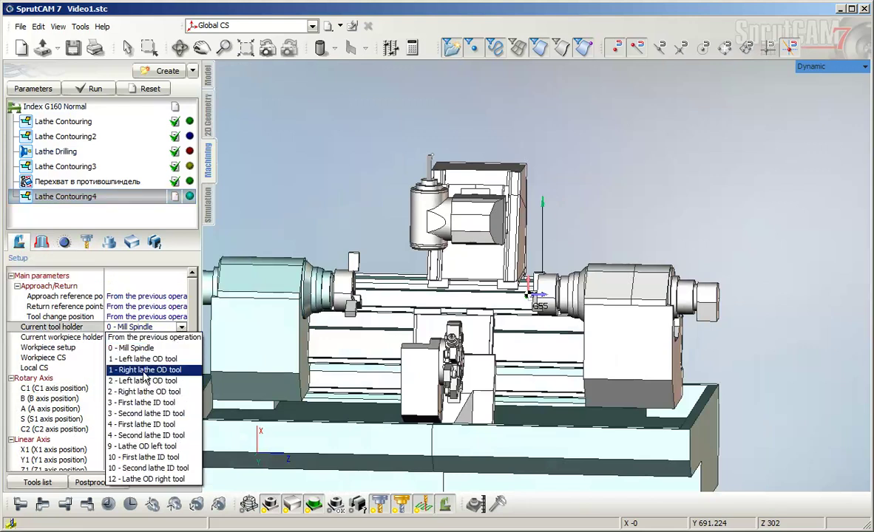
click(170, 359)
scroll(418, 357, up, 10)
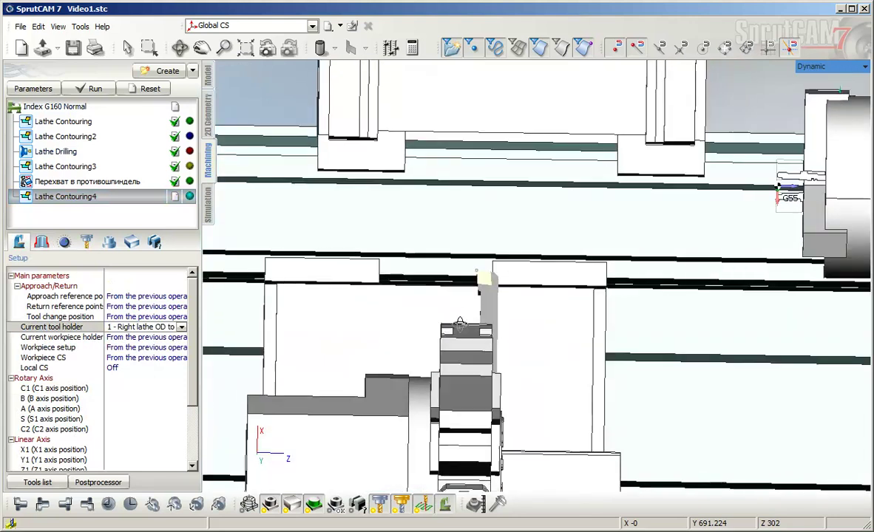
Change the hand of tool to Left in the Lathe Contouring4 parameters and accept the tool settings
click(33, 94)
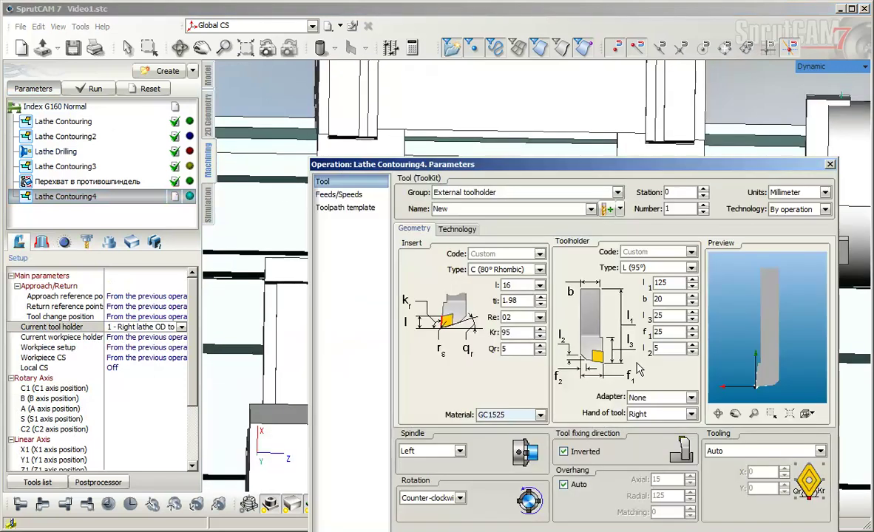
click(691, 414)
click(660, 449)
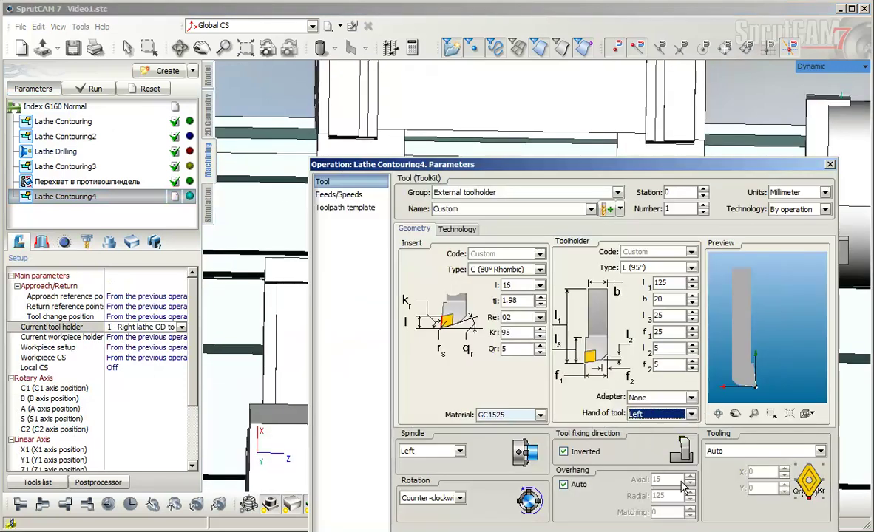
click(619, 528)
scroll(498, 299, up, 5)
middle_drag(494, 288, 303, 408)
scroll(302, 409, down, 4)
middle_drag(345, 384, 416, 290)
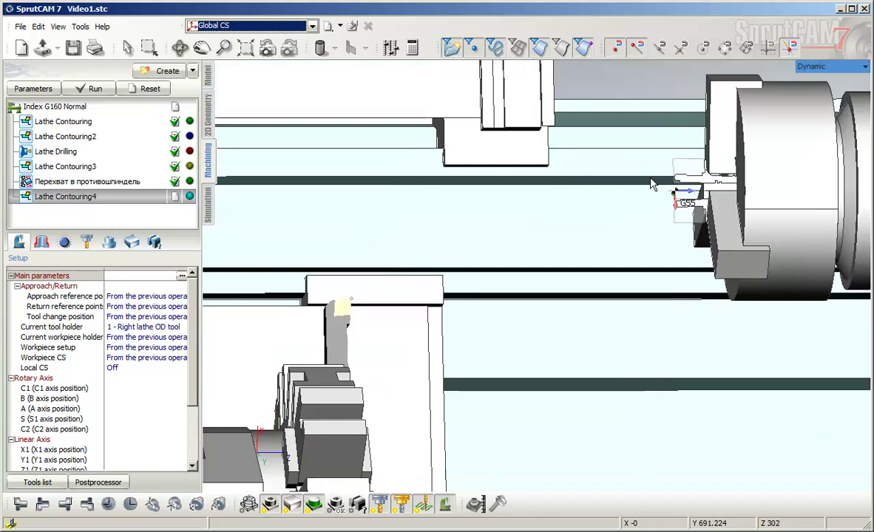
Open the job assignment of Lathe Contouring4 and hide the machine model around the part's section
scroll(709, 177, up, 5)
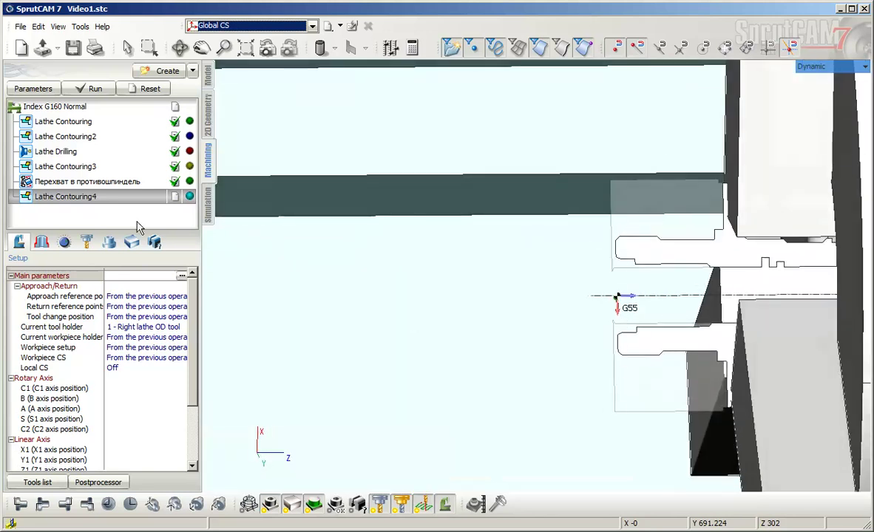
click(40, 244)
scroll(425, 292, up, 4)
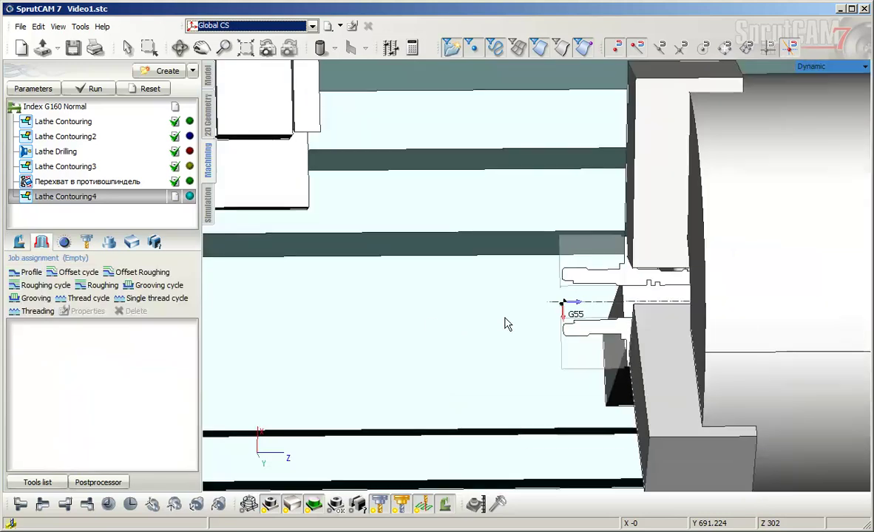
scroll(473, 288, up, 5)
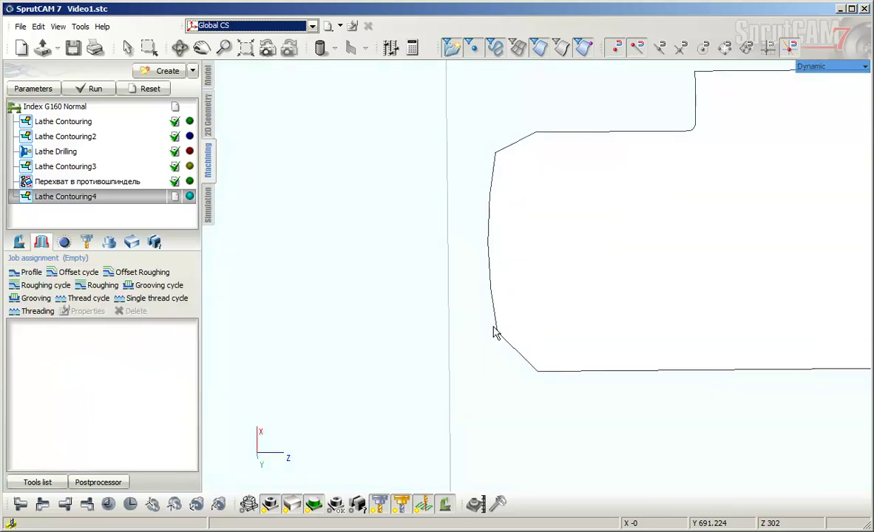
scroll(445, 288, down, 5)
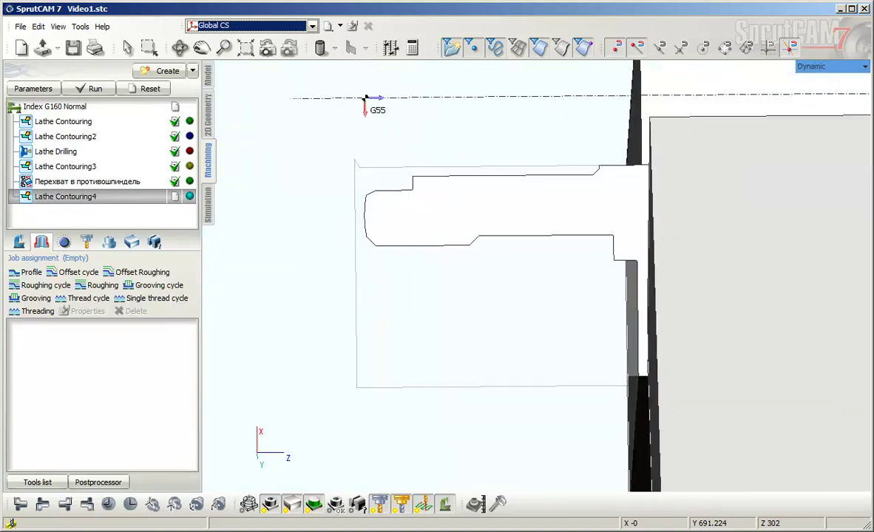
click(447, 505)
middle_drag(613, 308, 532, 249)
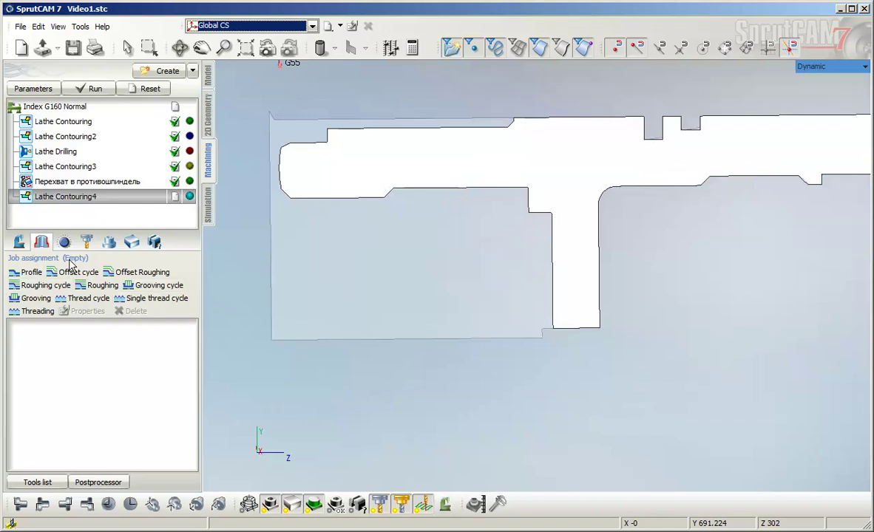
Display the part model and add the flange's end face to the job assignment as a Profile
middle_drag(392, 434, 420, 420)
click(249, 505)
mouse_move(555, 278)
middle_down()
mouse_move(568, 273)
mouse_move(563, 289)
mouse_move(473, 220)
mouse_move(503, 217)
middle_up()
scroll(564, 288, down, 1)
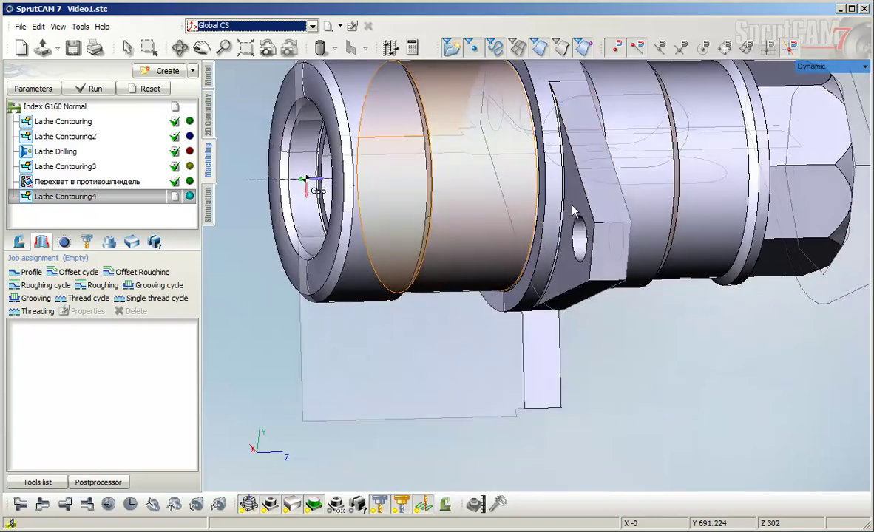
click(40, 277)
Hide the part model and shift the flange face profile 30 mm towards the free end of the part
scroll(447, 322, down, 3)
mouse_move(447, 321)
middle_down()
mouse_move(427, 371)
mouse_move(441, 291)
mouse_move(490, 254)
middle_up()
click(247, 507)
drag(538, 258, 406, 272)
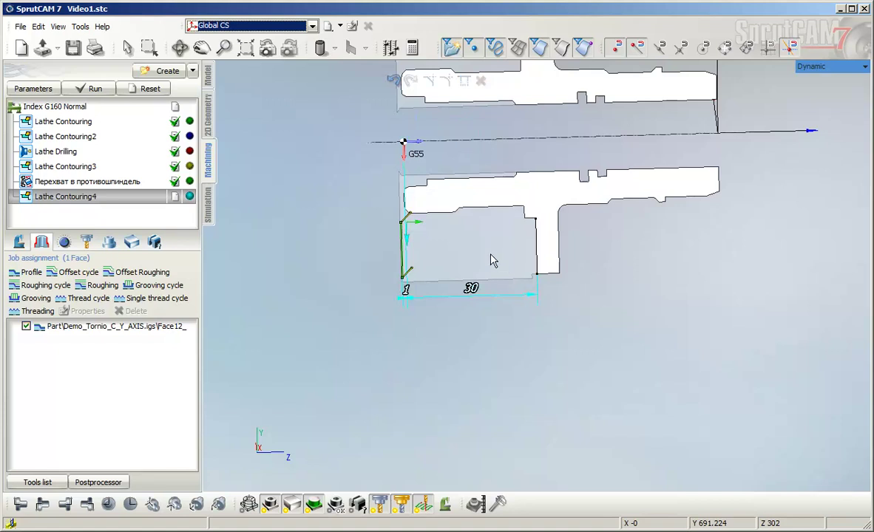
Reverse the profile's machining direction and switch its approach and return to the outer side of the part
click(406, 241)
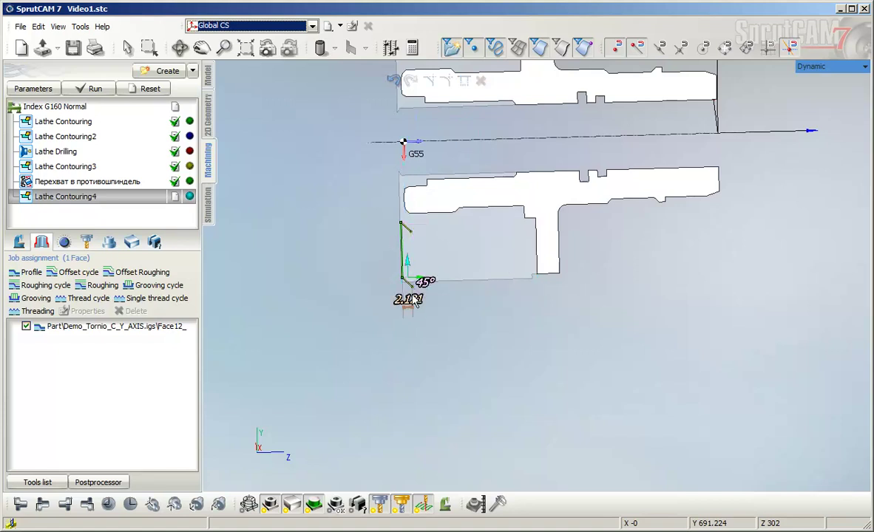
scroll(391, 274, up, 5)
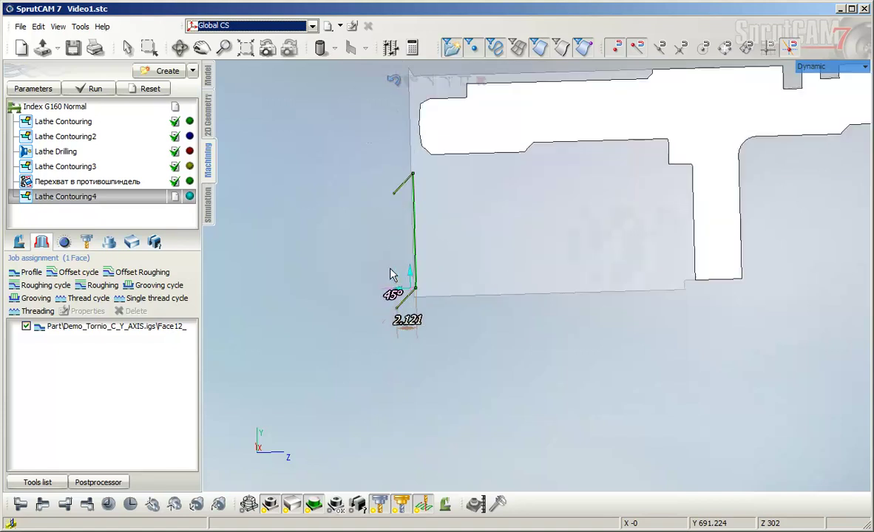
scroll(409, 314, down, 1)
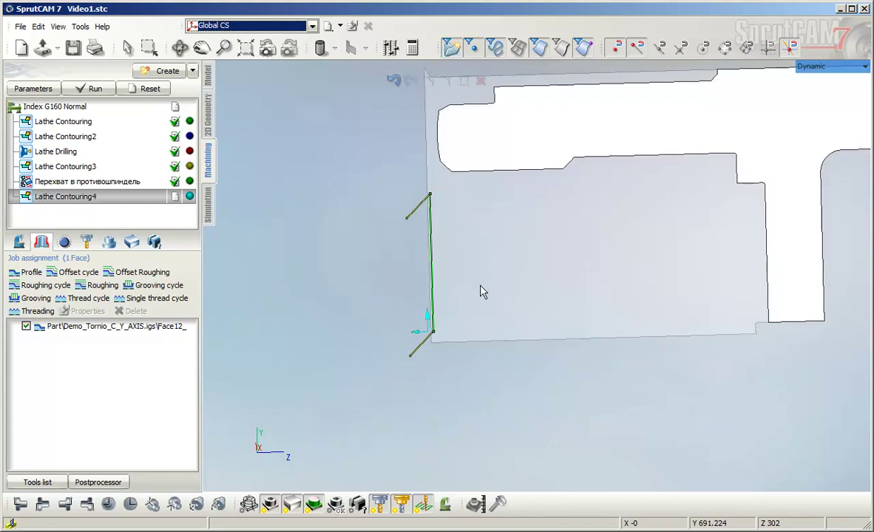
Set the profile's distance from the flange face to 29 mm and undo the further edit of that dimension
click(432, 277)
click(603, 342)
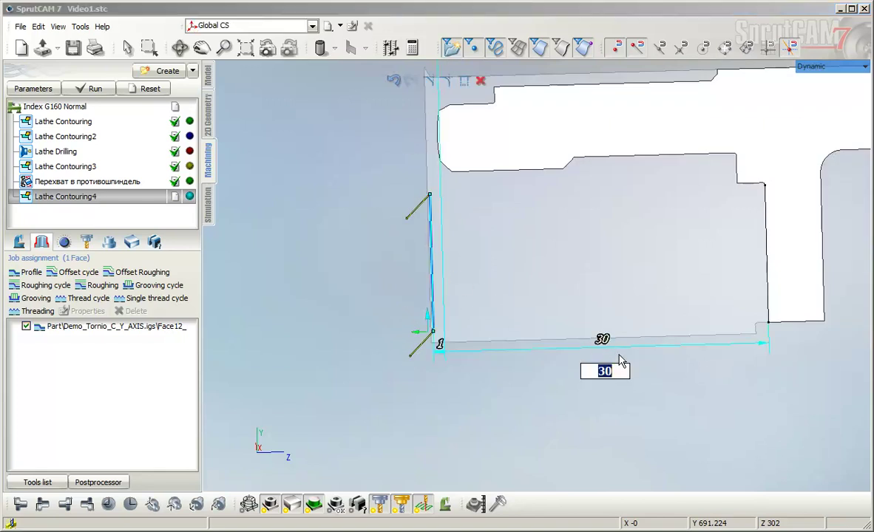
text(29)
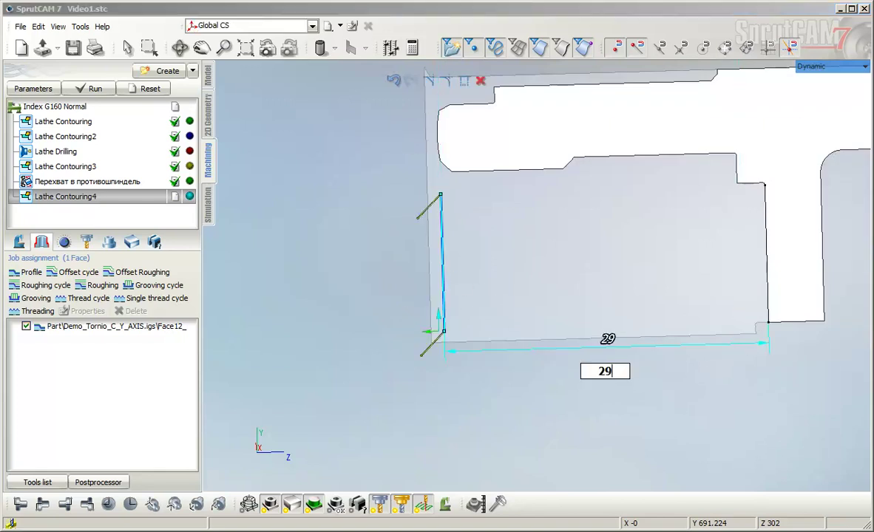
text(3)
text(.)
key(Return)
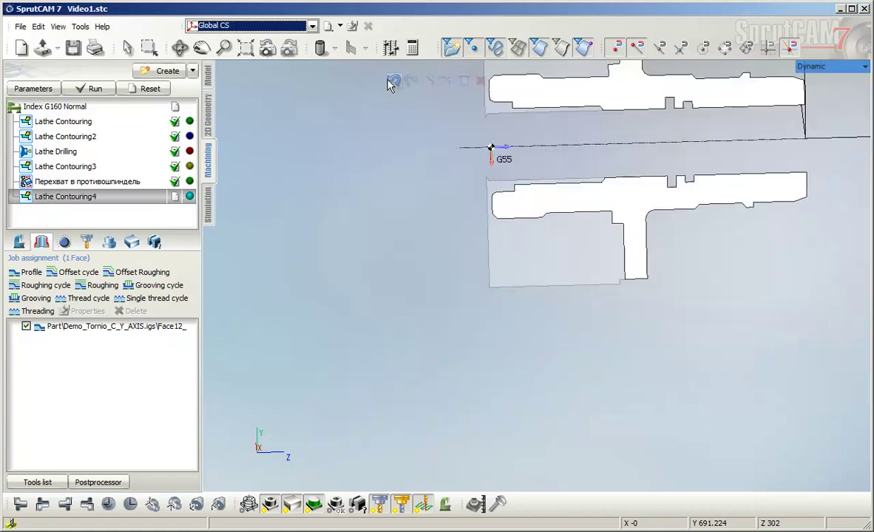
click(392, 80)
scroll(528, 273, up, 4)
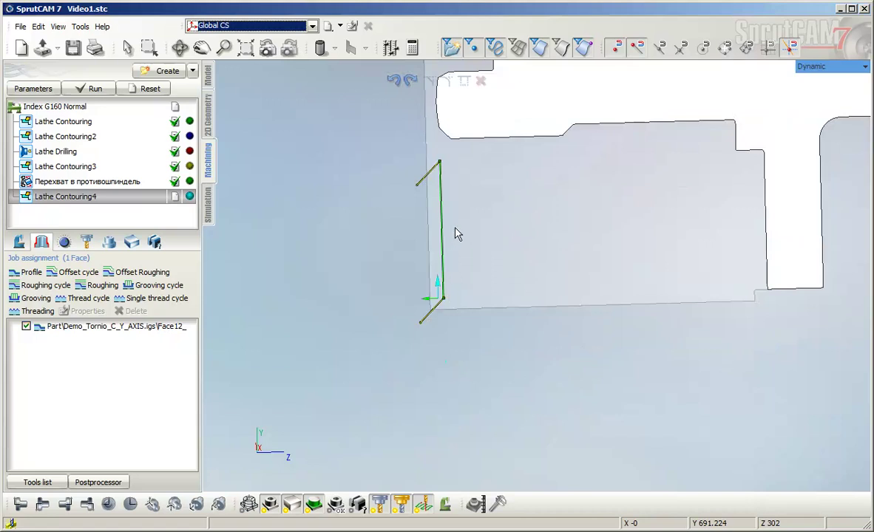
middle_drag(601, 268, 617, 376)
mouse_move(456, 276)
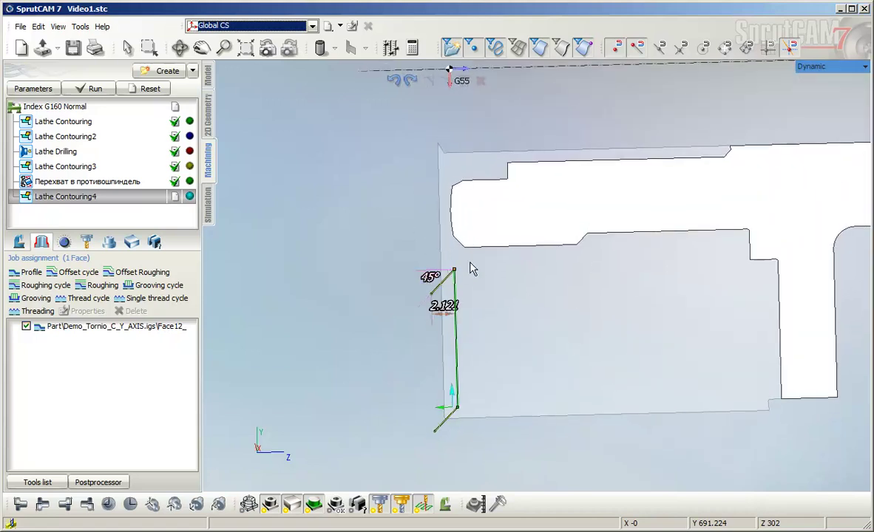
Try to change the profile's 29 mm distance from the flange face to 29.2 mm
click(458, 388)
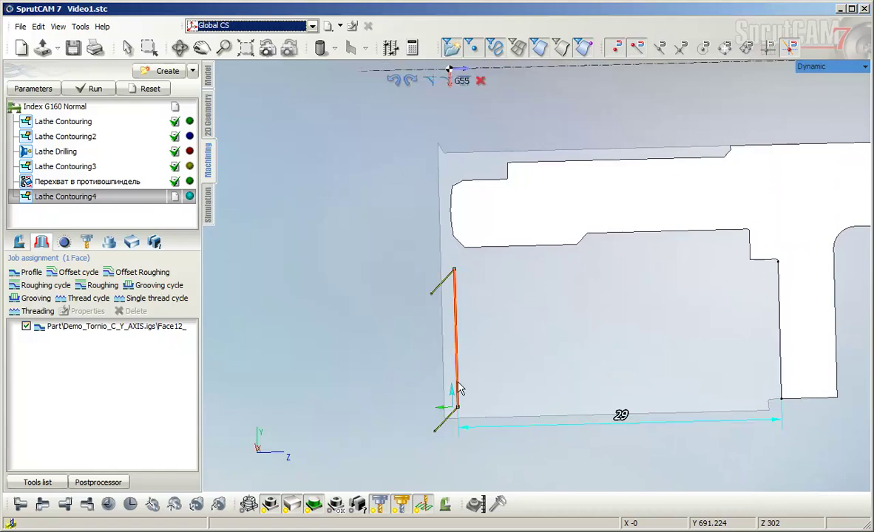
click(621, 418)
click(623, 446)
key(Right)
key(Return)
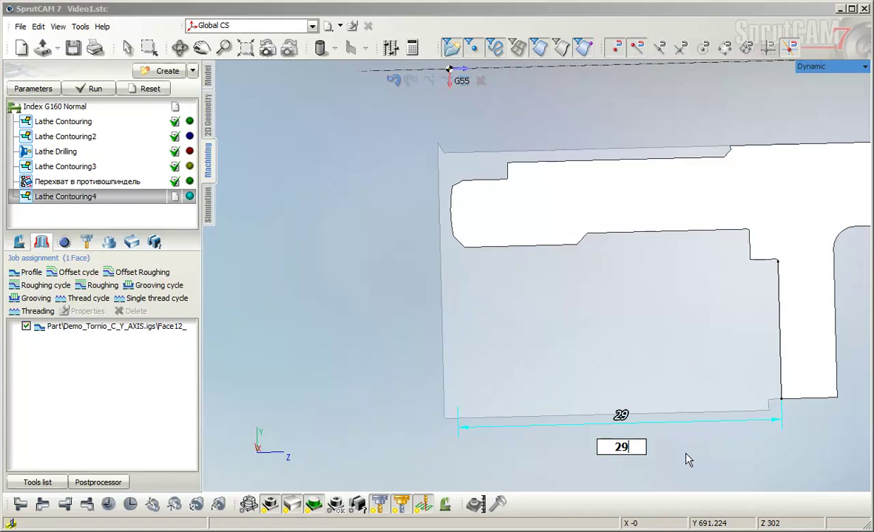
text(.5)
key(BackSpace)
key(BackSpace)
key(BackSpace)
text(9.2)
key(Return)
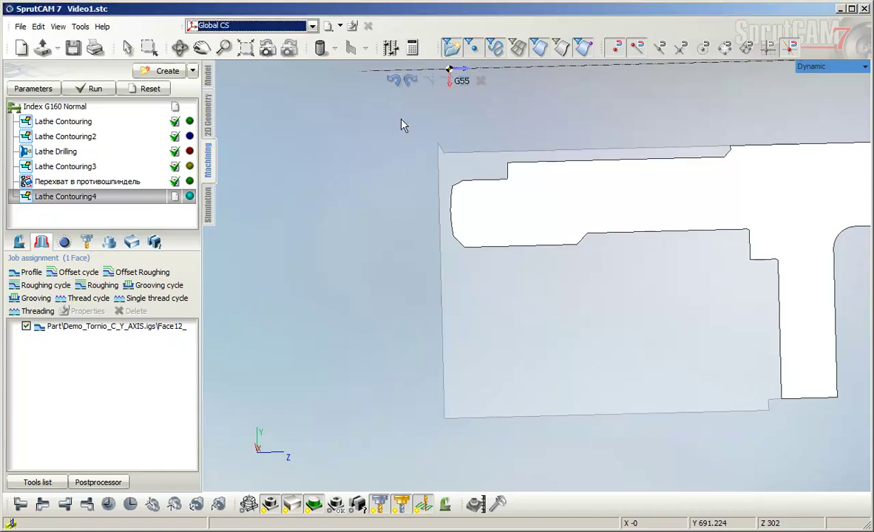
Move the profile line along the axis and set its distance from the flange face to 29.2 mm
drag(457, 365, 466, 364)
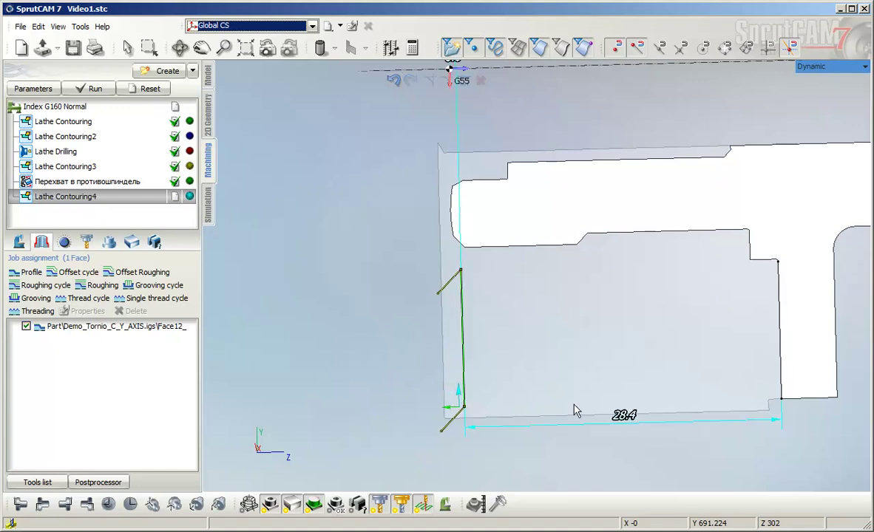
click(625, 416)
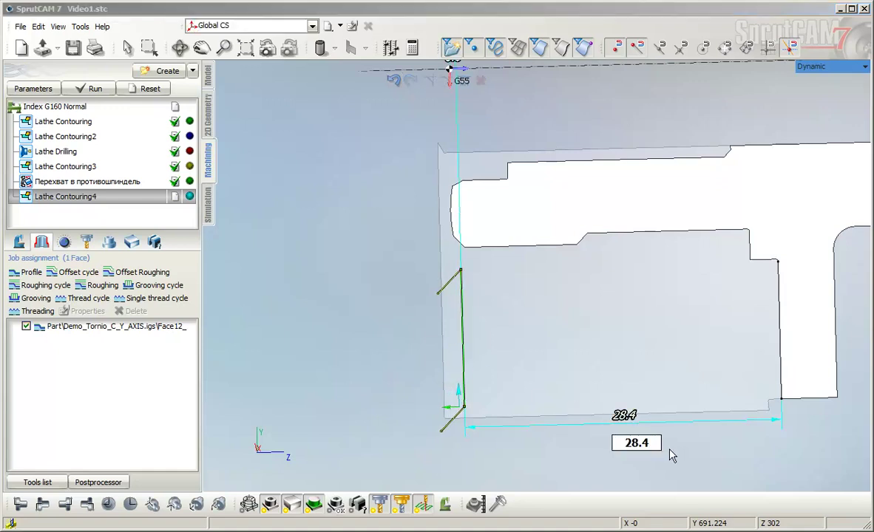
key(Left)
key(Left)
key(BackSpace)
text(9)
key(Right)
key(Right)
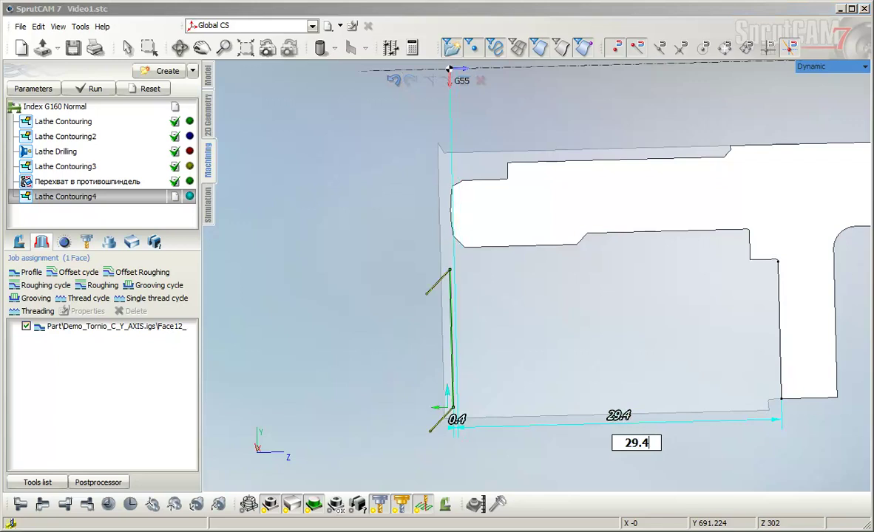
text(2)
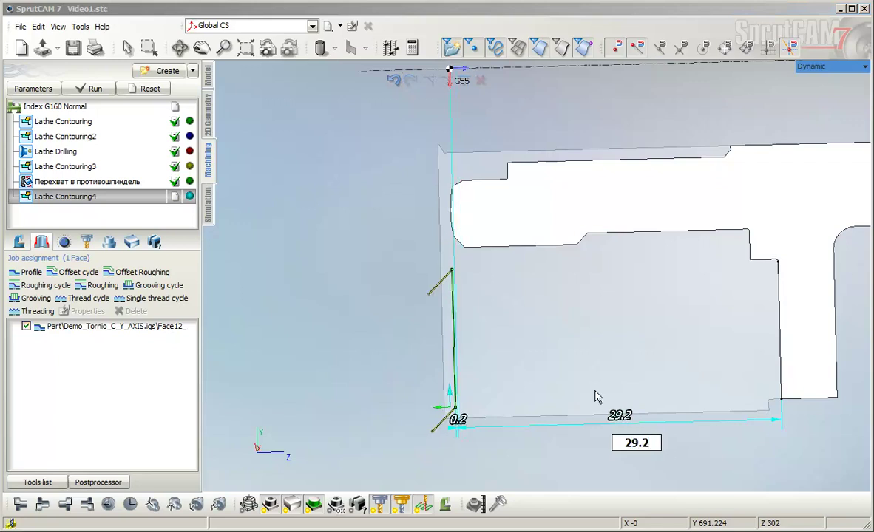
key(Return)
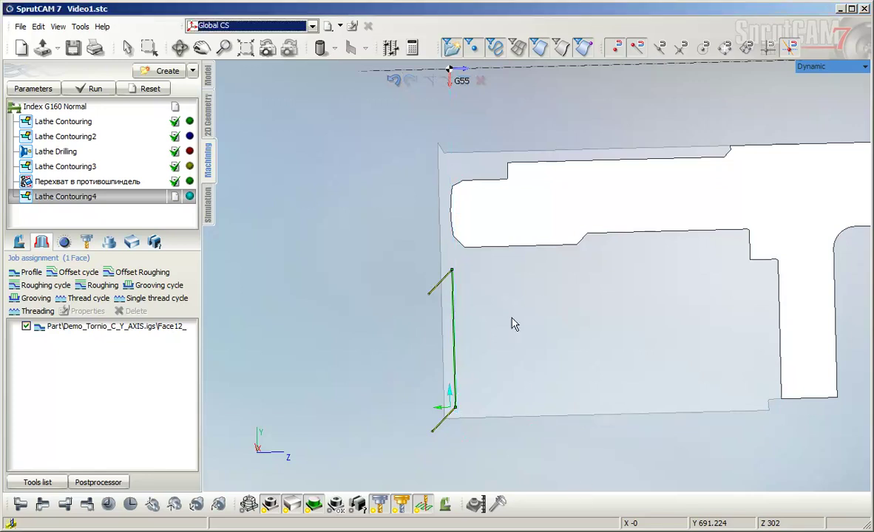
Extend the face profile's inner end toward the spindle axis and set its distance from the axis to 7 mm
click(454, 274)
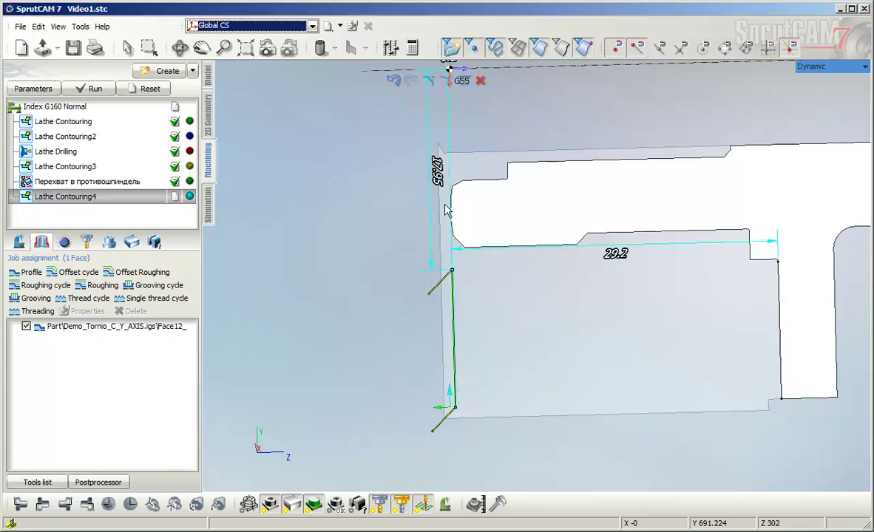
click(437, 172)
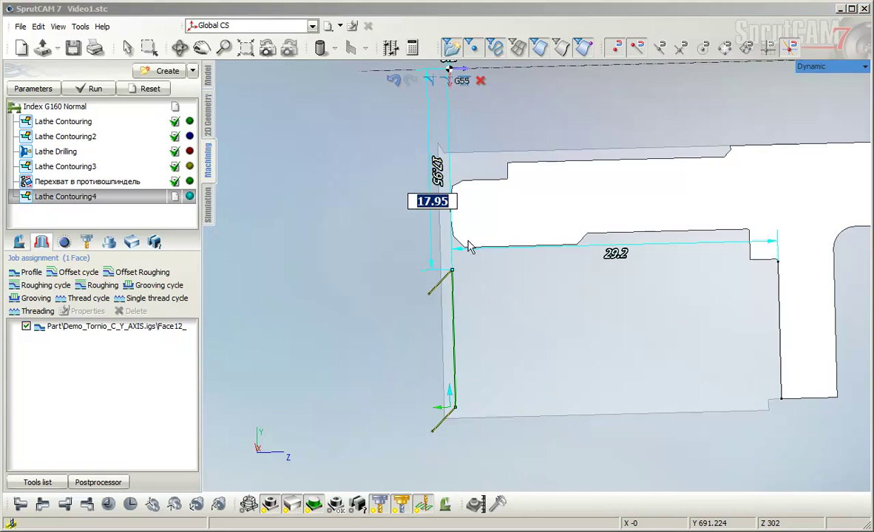
drag(454, 271, 444, 144)
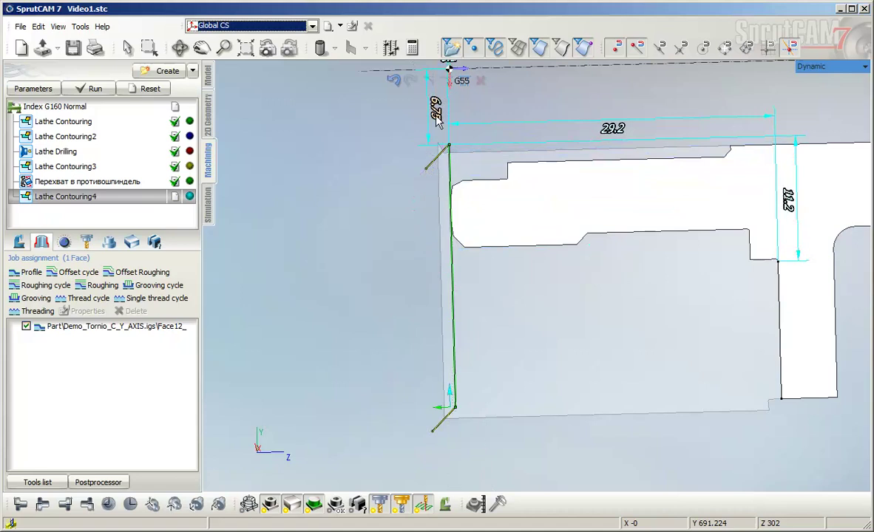
click(435, 115)
text(7)
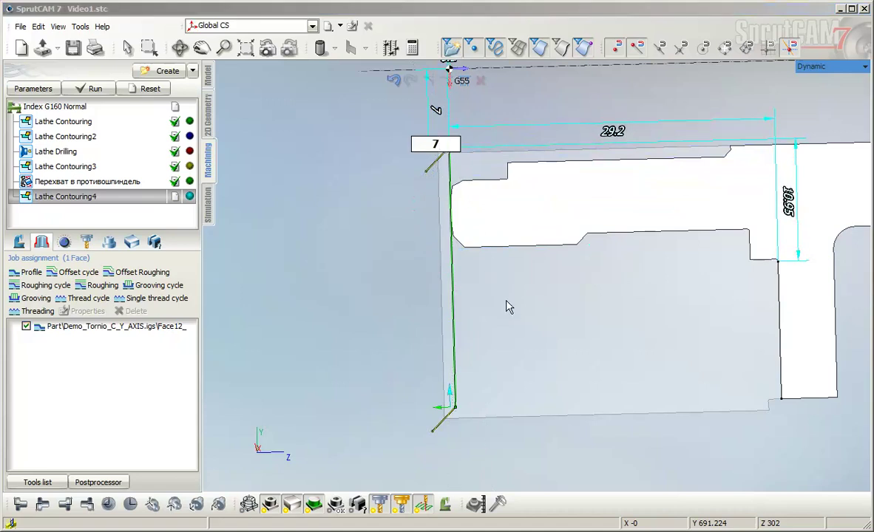
key(Return)
Align the approach at the profile's outer end with the profile line at 90° and set its length to 2 mm
mouse_move(451, 409)
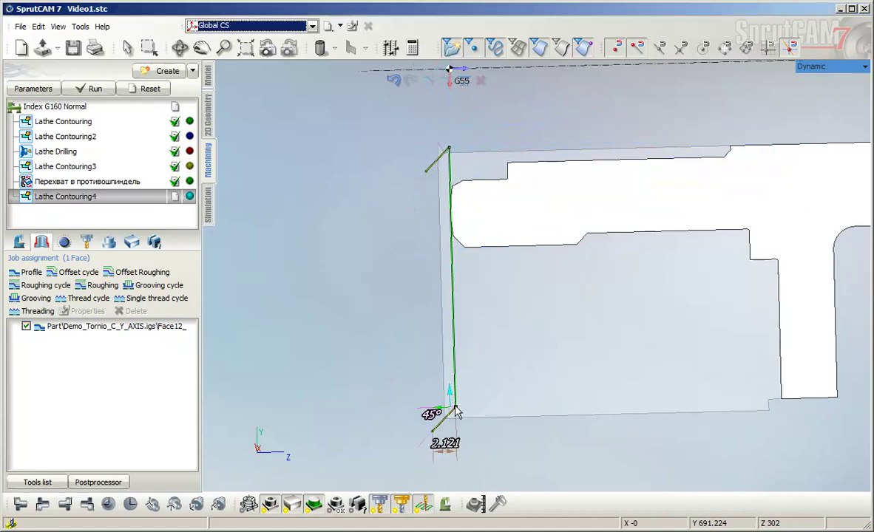
click(456, 407)
drag(432, 432, 460, 428)
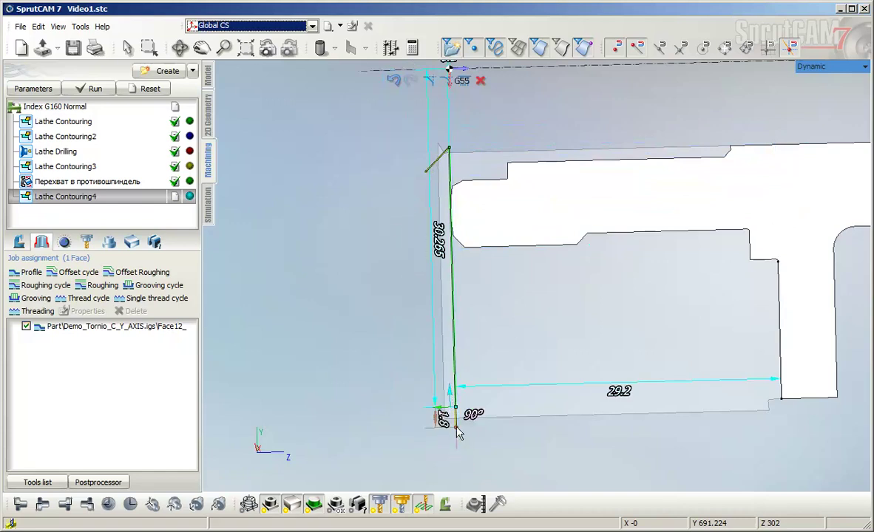
click(444, 420)
text(2)
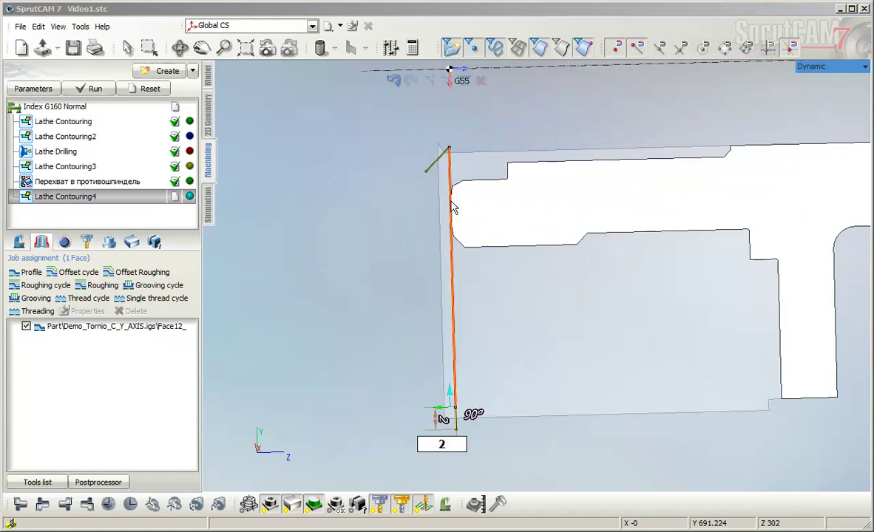
mouse_move(426, 172)
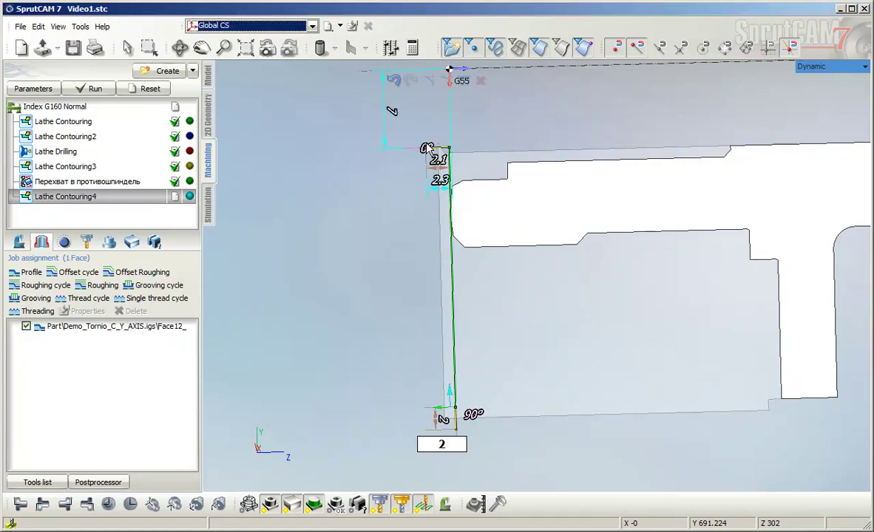
key(Return)
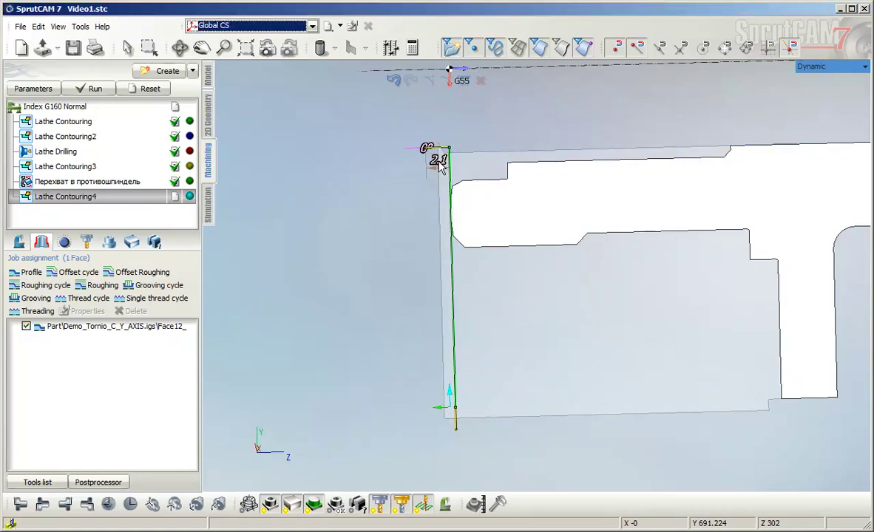
Set the length of the 0° return segment at the profile's inner end to 2 mm
click(440, 162)
text(2)
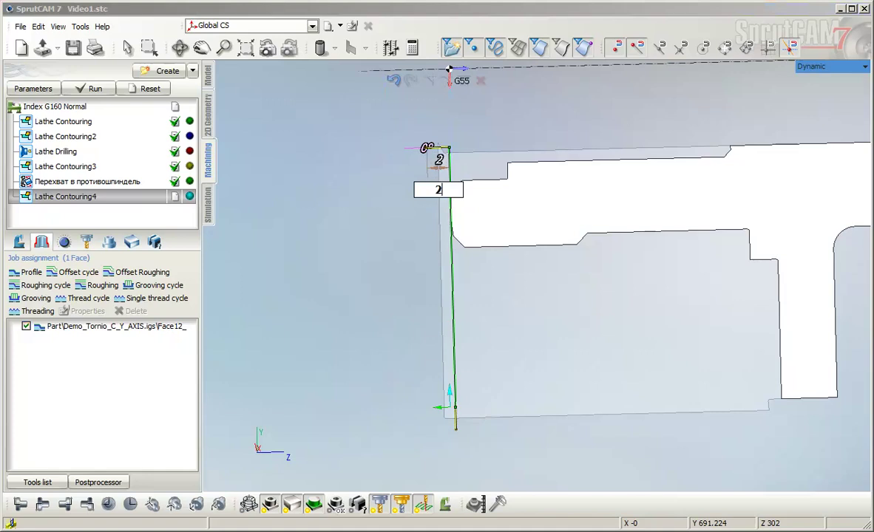
key(Return)
Change the cycle type of the Face12_ job item to Roughing cycle
scroll(449, 228, up, 4)
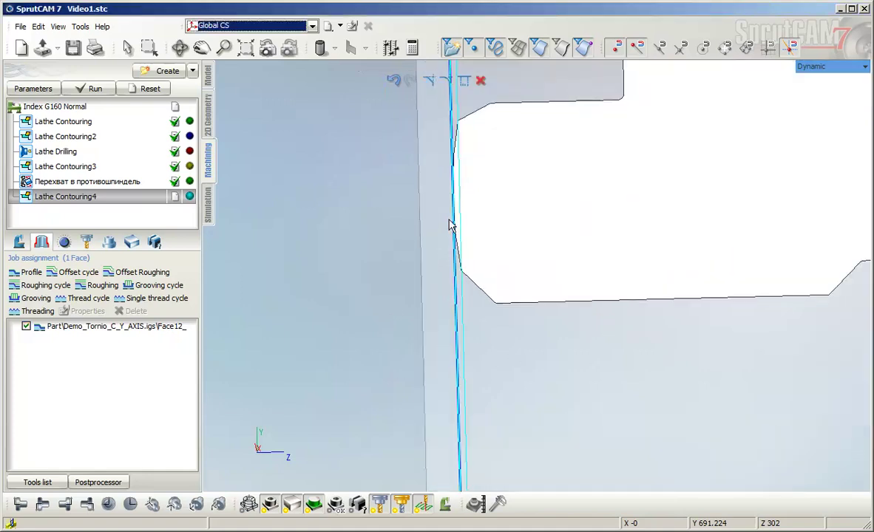
scroll(494, 224, down, 4)
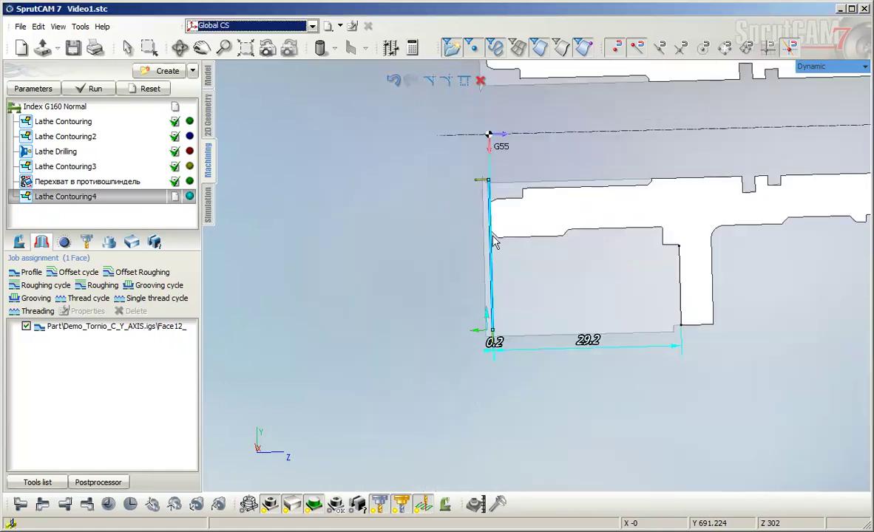
scroll(496, 366, up, 2)
scroll(497, 371, down, 2)
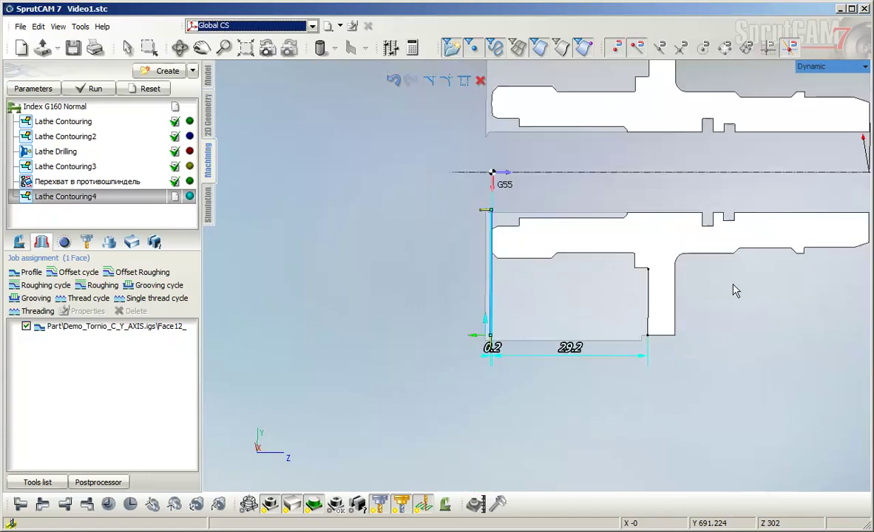
middle_drag(501, 356, 421, 353)
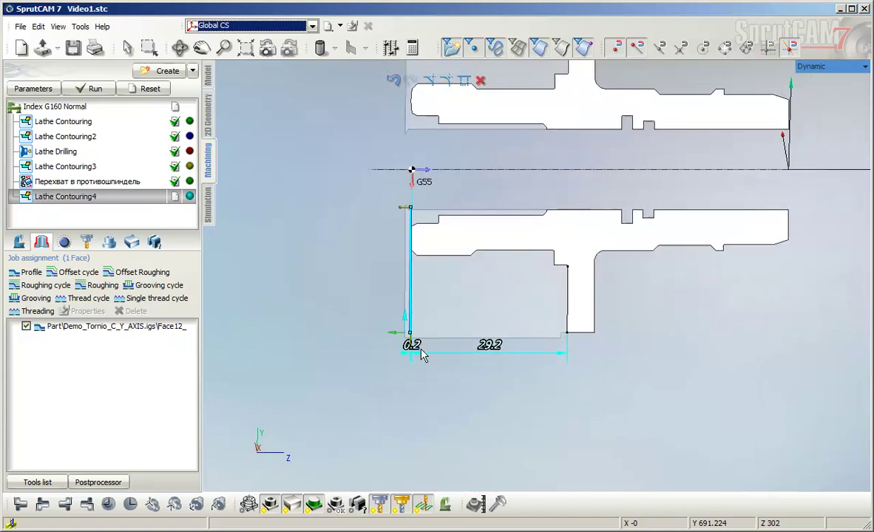
click(70, 327)
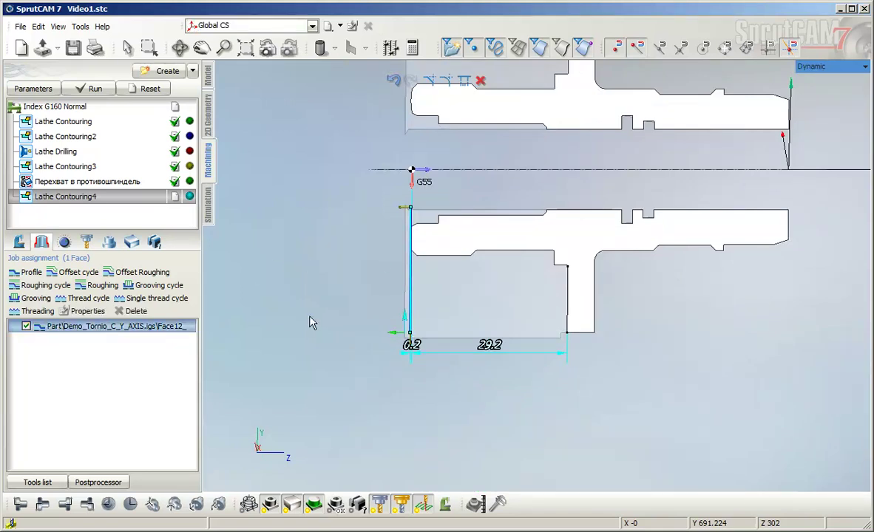
click(78, 311)
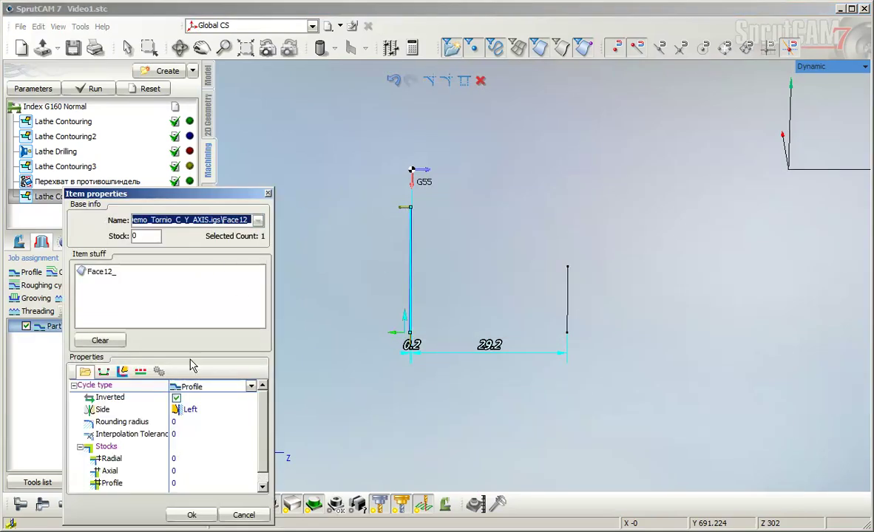
click(251, 387)
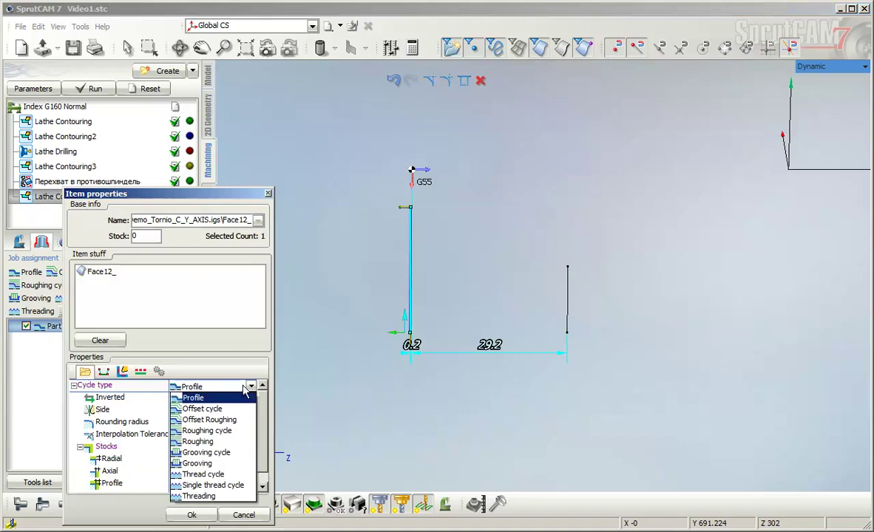
click(215, 433)
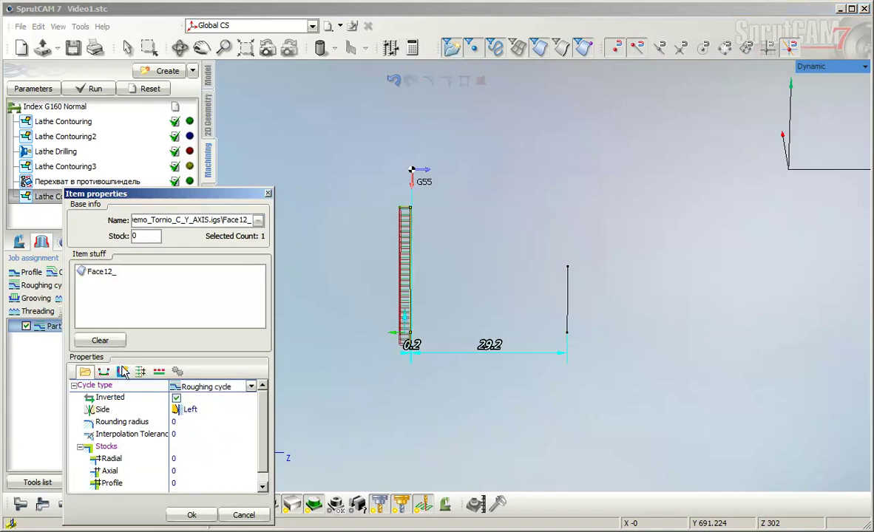
Set the roughing cycle's direction to Radial and its step to 0.5
click(140, 372)
click(222, 400)
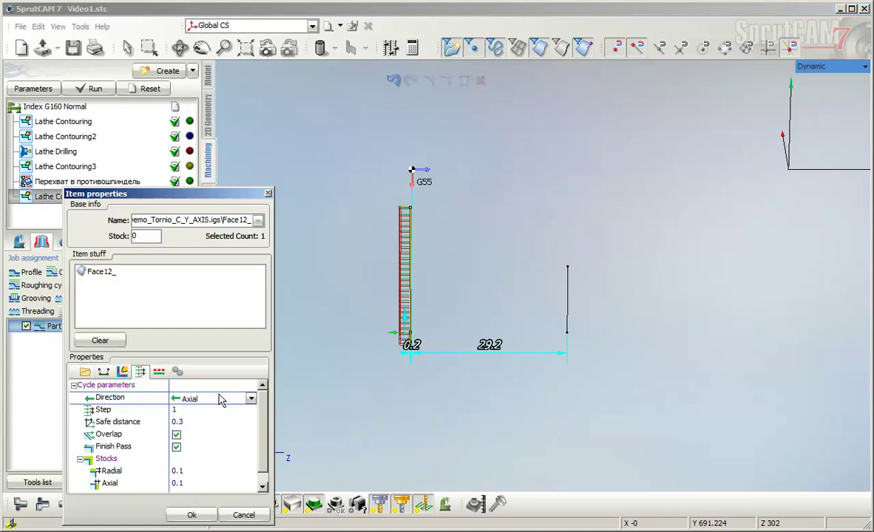
click(251, 398)
click(203, 419)
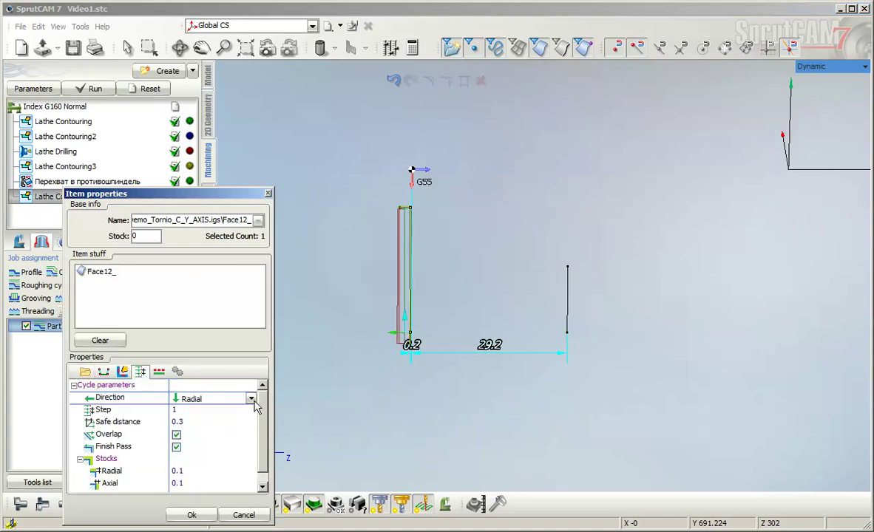
click(186, 409)
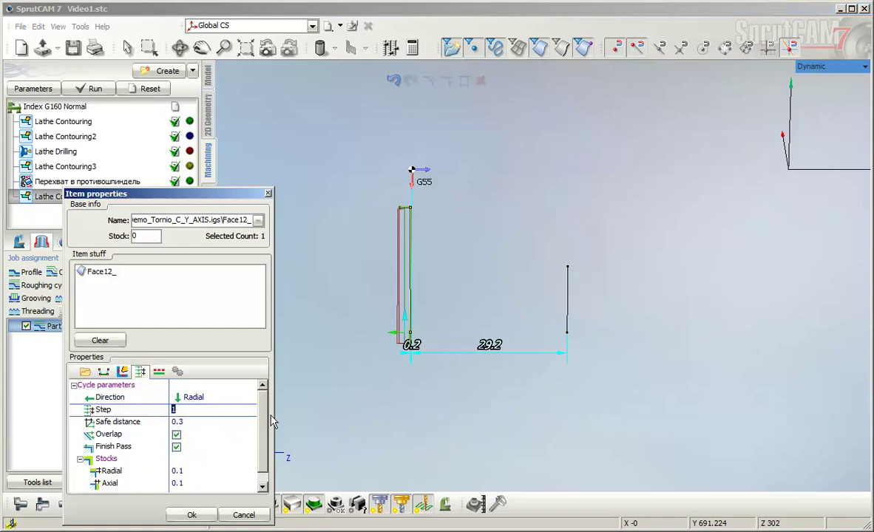
text(0.5)
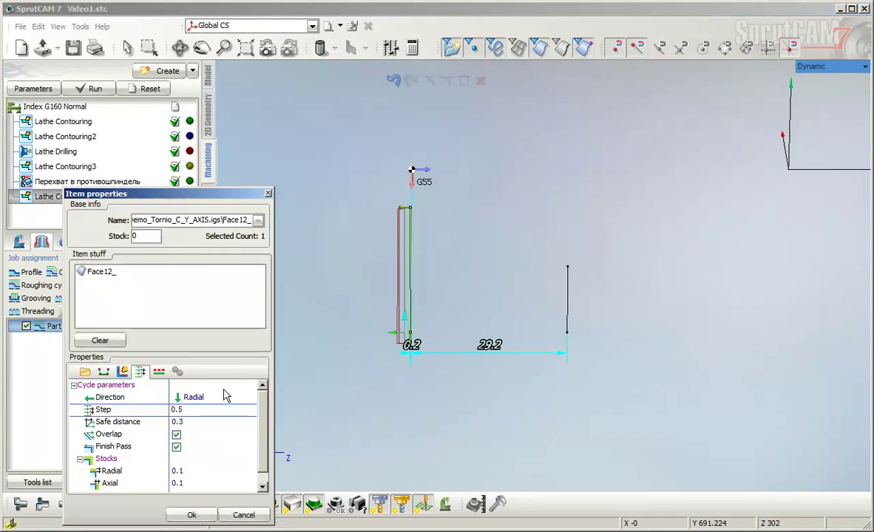
Set the cycle's radial and axial stocks to 0, disable its finish pass and accept the item properties
click(211, 422)
click(200, 471)
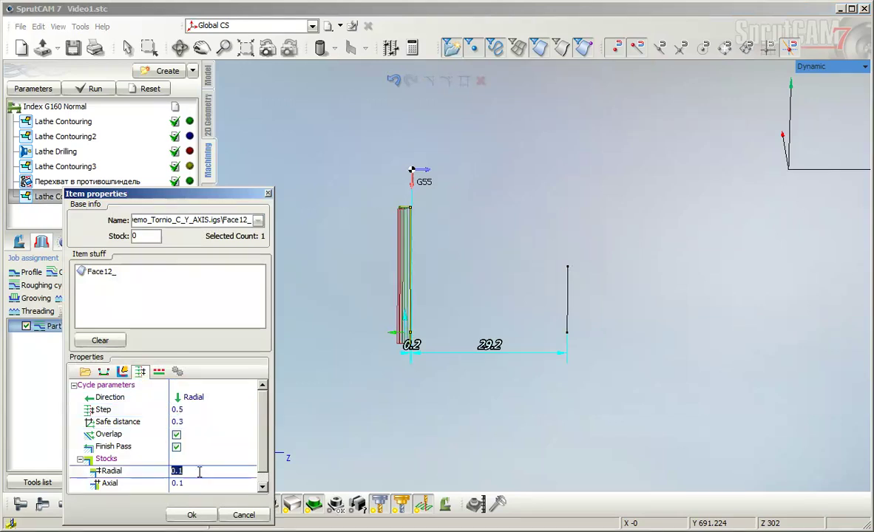
text(0)
click(194, 485)
text(0)
click(176, 448)
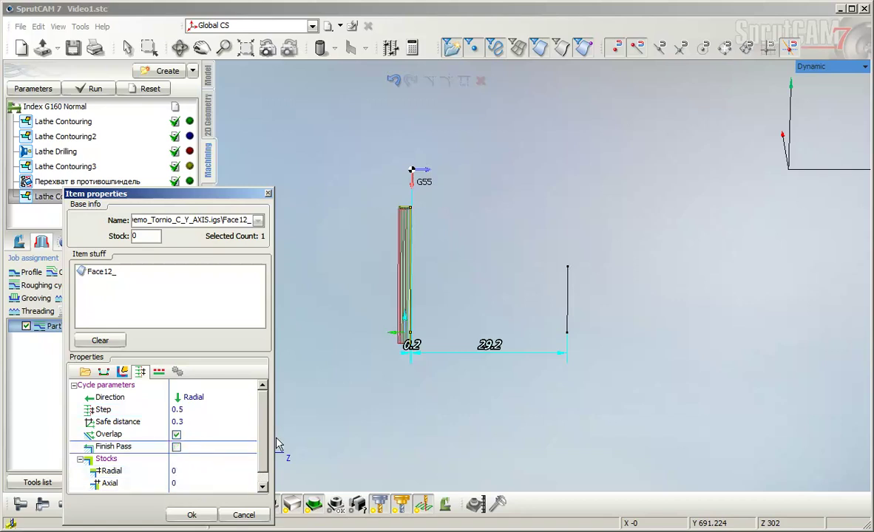
scroll(246, 407, down, 1)
click(191, 514)
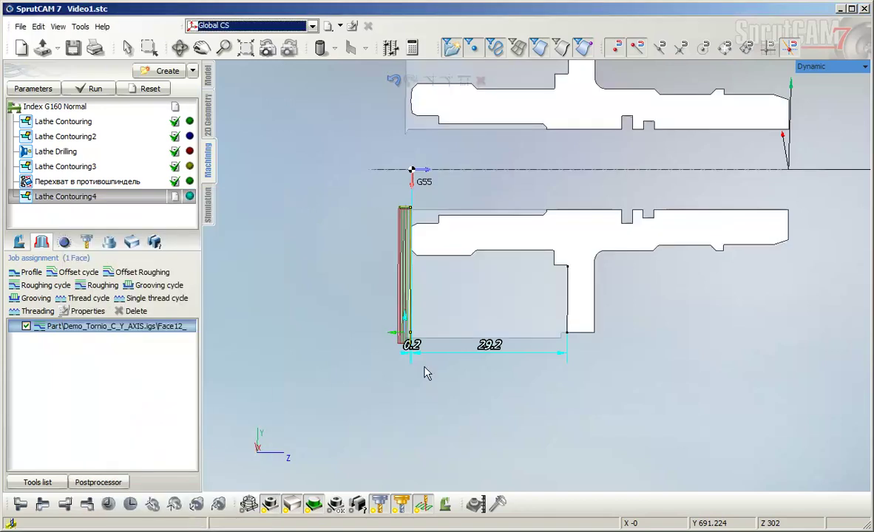
Calculate the Lathe Contouring4 toolpath and inspect the facing passes at the part's free end
scroll(384, 255, up, 3)
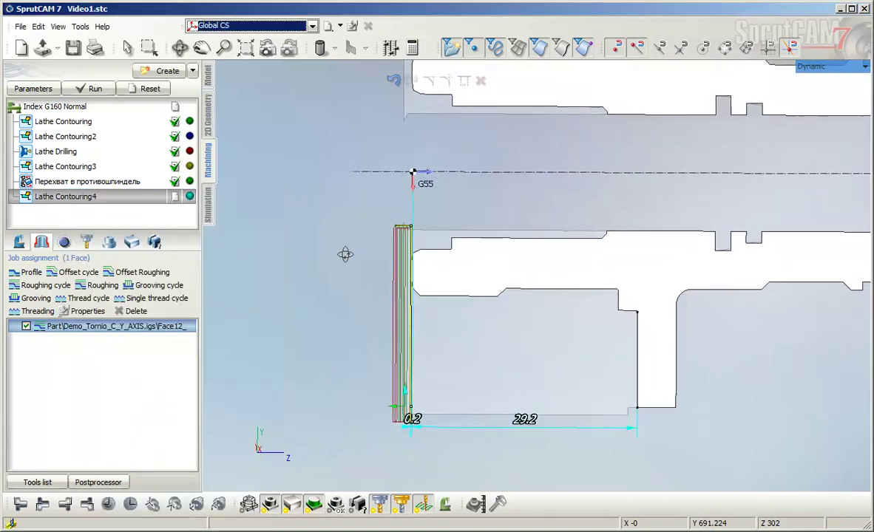
click(88, 87)
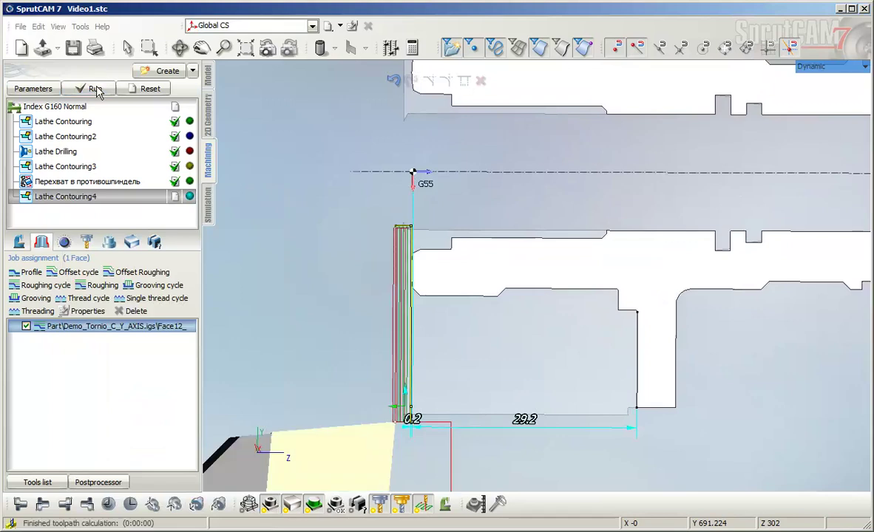
scroll(373, 267, up, 3)
scroll(373, 263, down, 1)
middle_drag(379, 269, 344, 169)
scroll(368, 168, down, 4)
scroll(375, 170, up, 4)
middle_drag(425, 177, 477, 180)
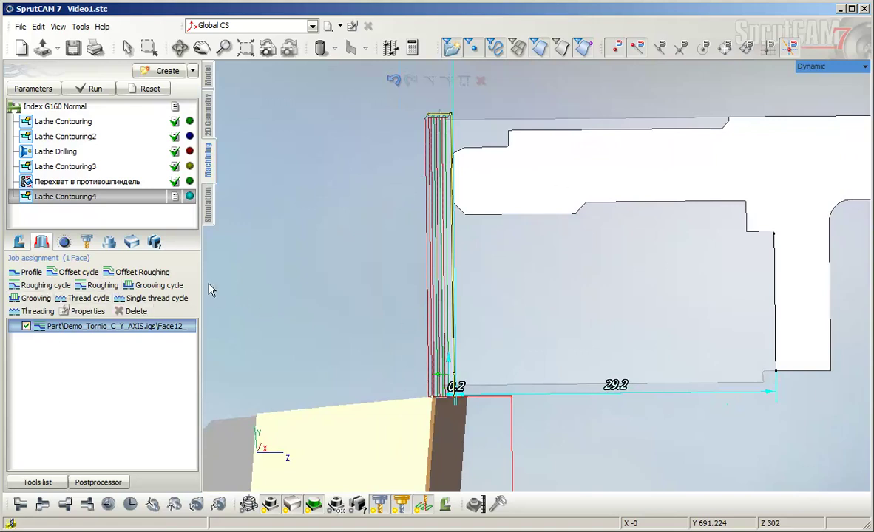
Add a Roughing cycle along the part's outer contour between the free end and the flange face, and select its job item
click(37, 288)
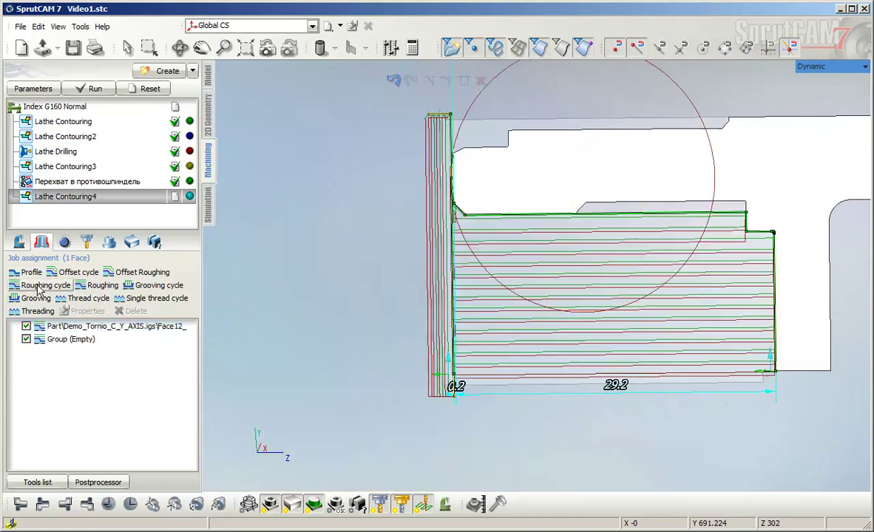
right_drag(566, 282, 644, 293)
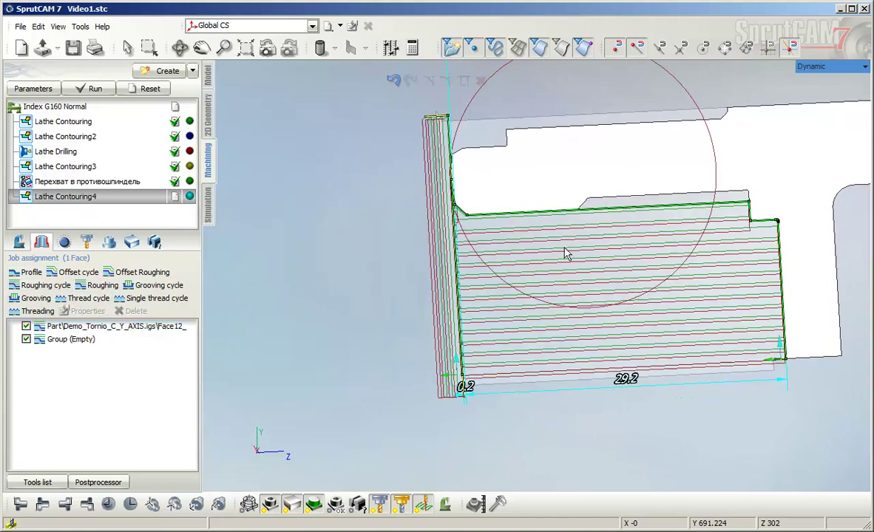
click(62, 341)
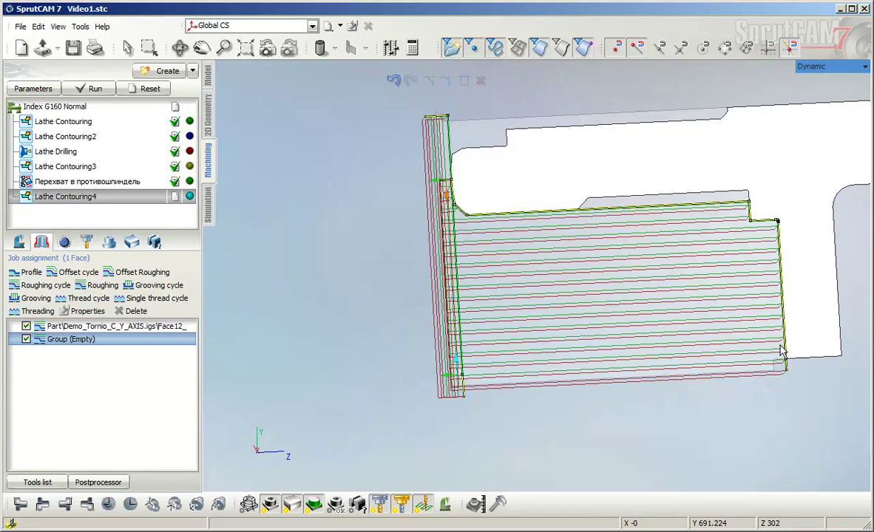
Disable the Face12_ facing item and examine the new roughing cycle's passes around the free end's rounded corner
scroll(438, 187, up, 3)
scroll(437, 187, up, 3)
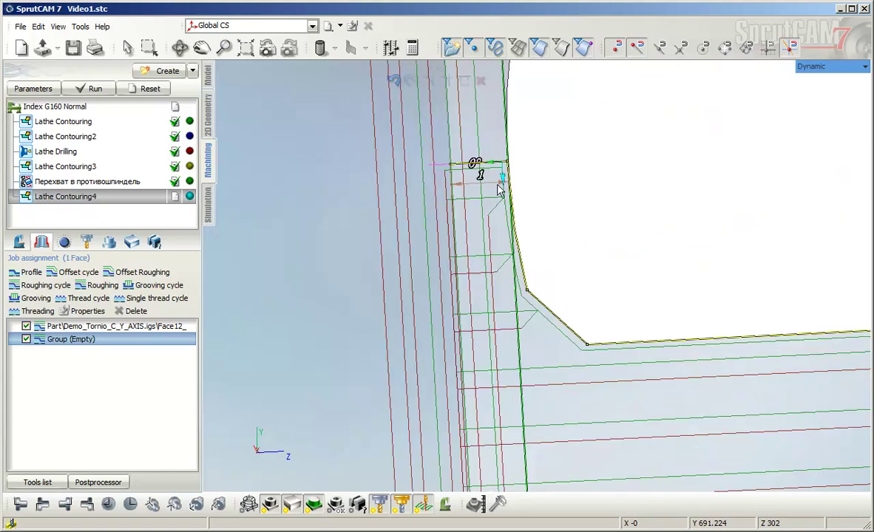
scroll(496, 187, down, 4)
click(26, 327)
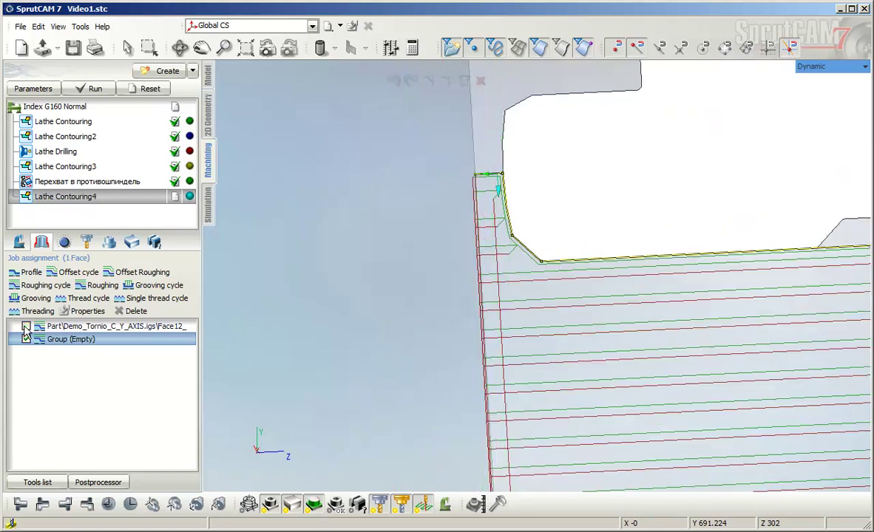
scroll(496, 180, up, 3)
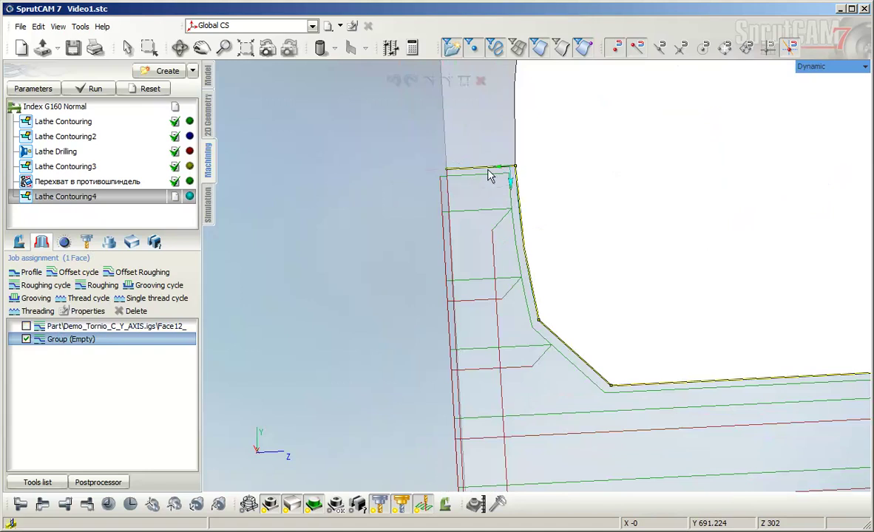
scroll(481, 172, down, 2)
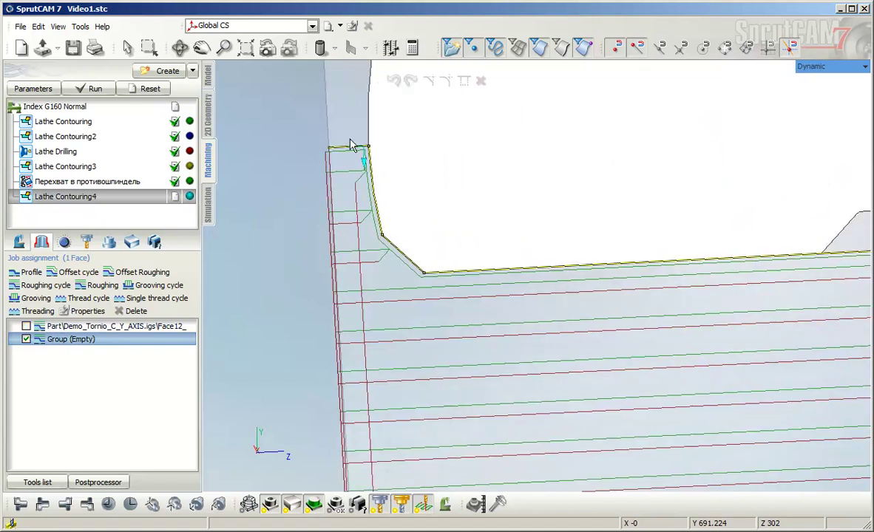
Try shifting the roughing contour's extension at the free end and examine the passes along the contour and around the flange's rounded corner
click(346, 148)
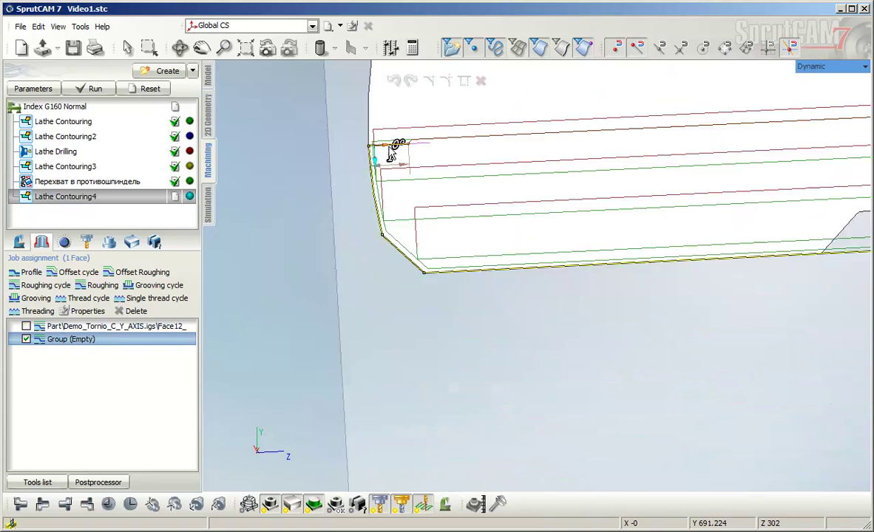
scroll(390, 151, down, 5)
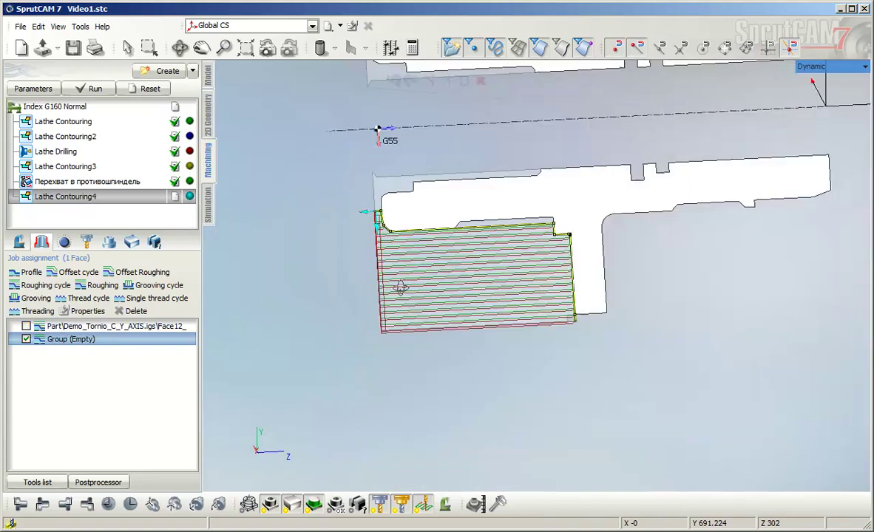
scroll(416, 274, up, 4)
scroll(510, 259, down, 1)
scroll(579, 262, up, 4)
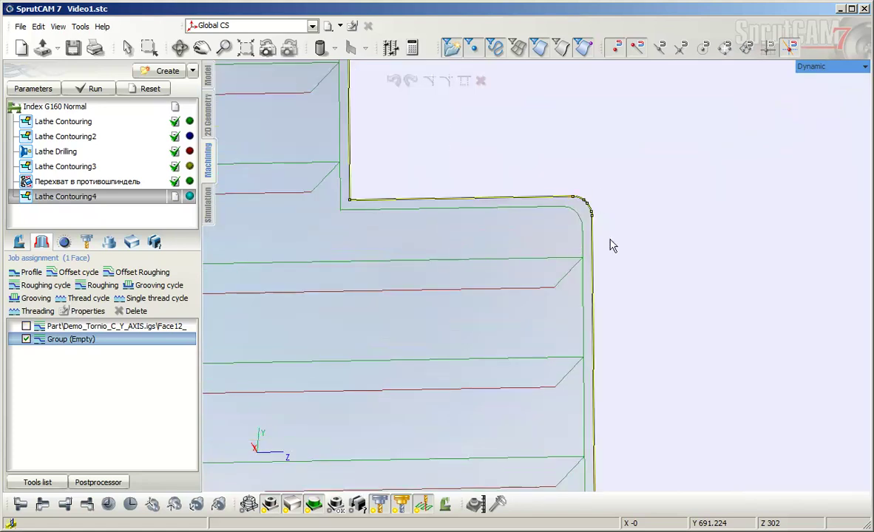
scroll(557, 267, down, 3)
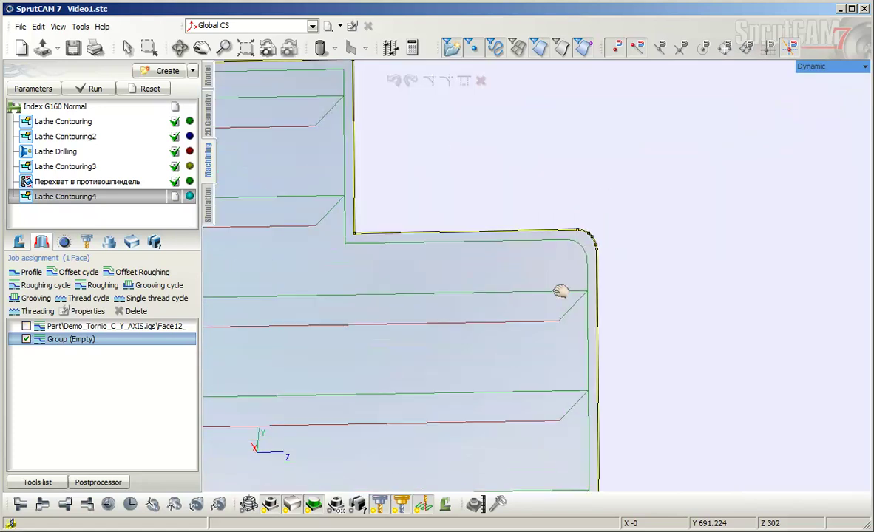
scroll(661, 292, up, 3)
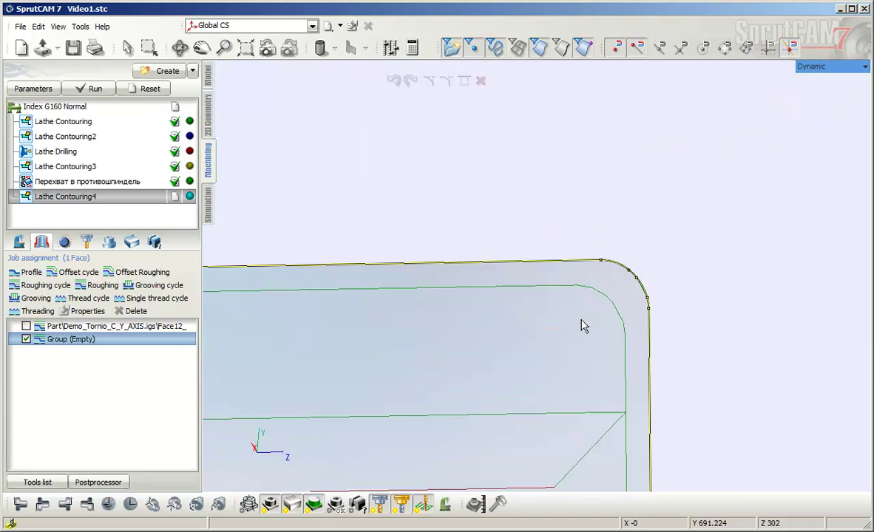
scroll(556, 308, down, 3)
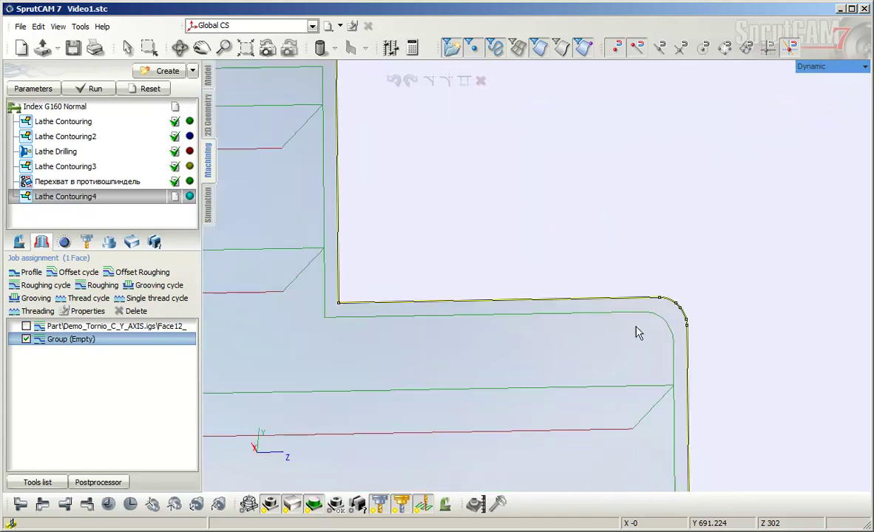
Replace the short arc segments of the roughing contour at the flange's rounded corner with a sharp corner
drag(668, 278, 699, 330)
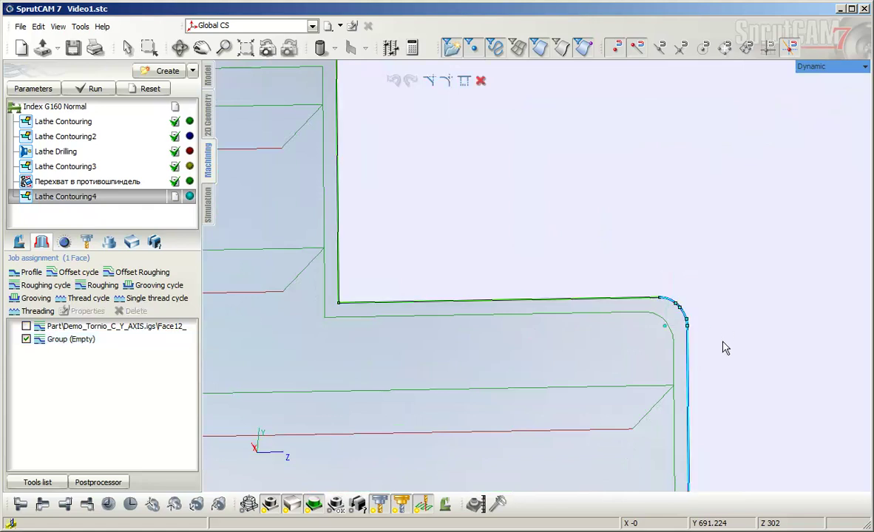
click(751, 332)
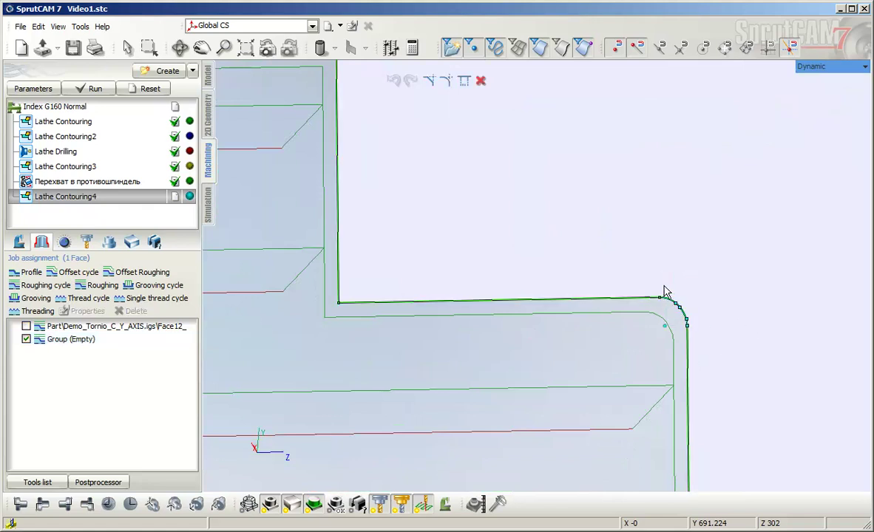
scroll(666, 294, up, 1)
scroll(668, 296, up, 2)
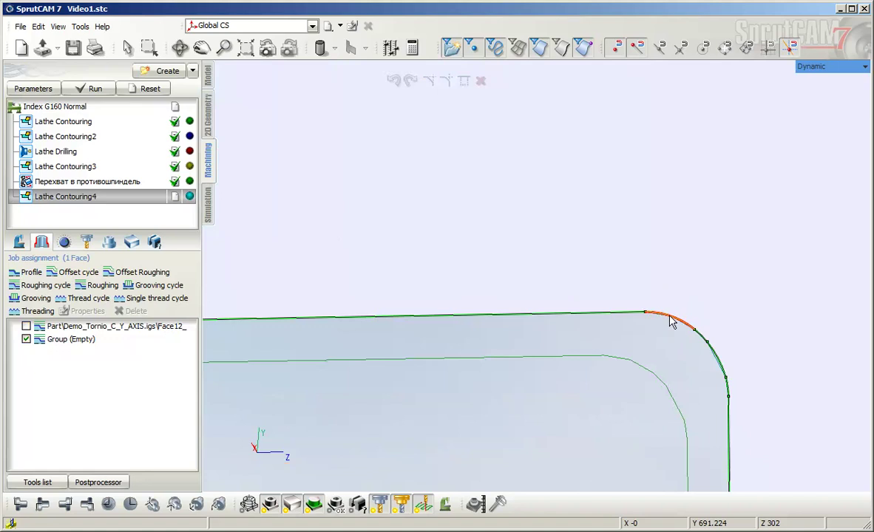
click(712, 346)
click(711, 351)
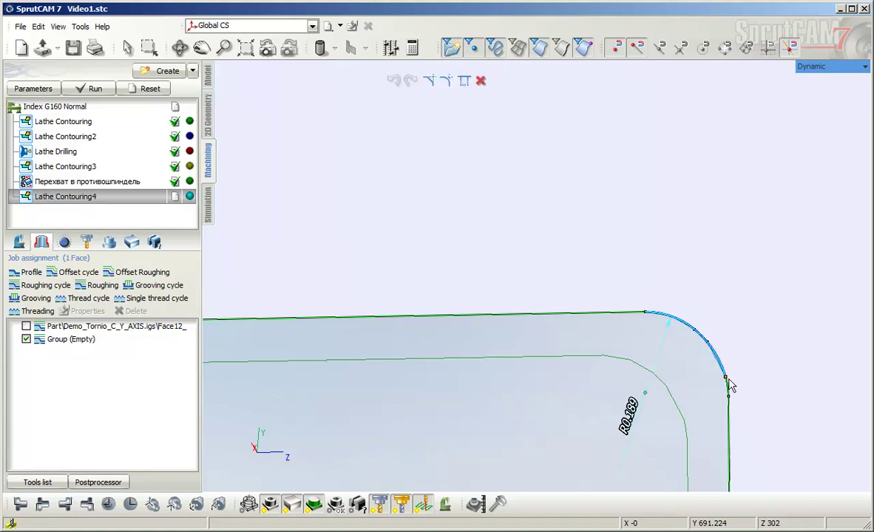
click(464, 82)
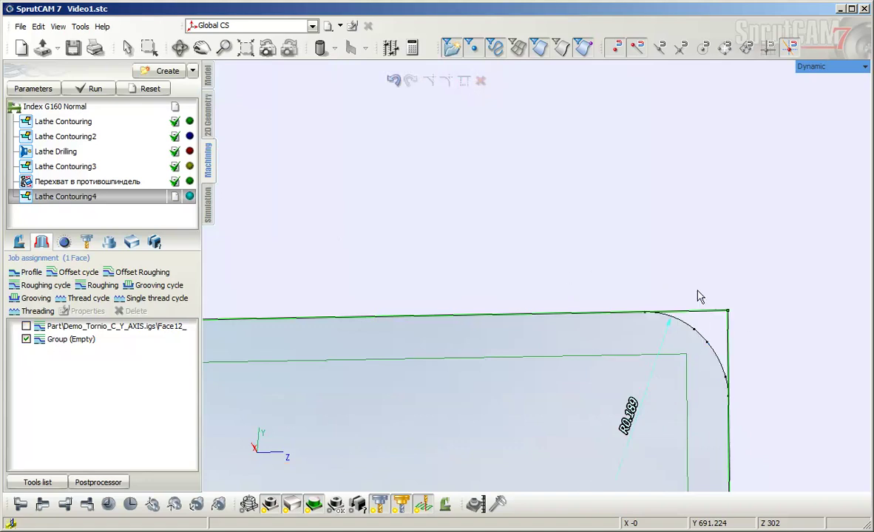
Round the sharp flange corner of the roughing contour with a radius of 0.2
click(728, 313)
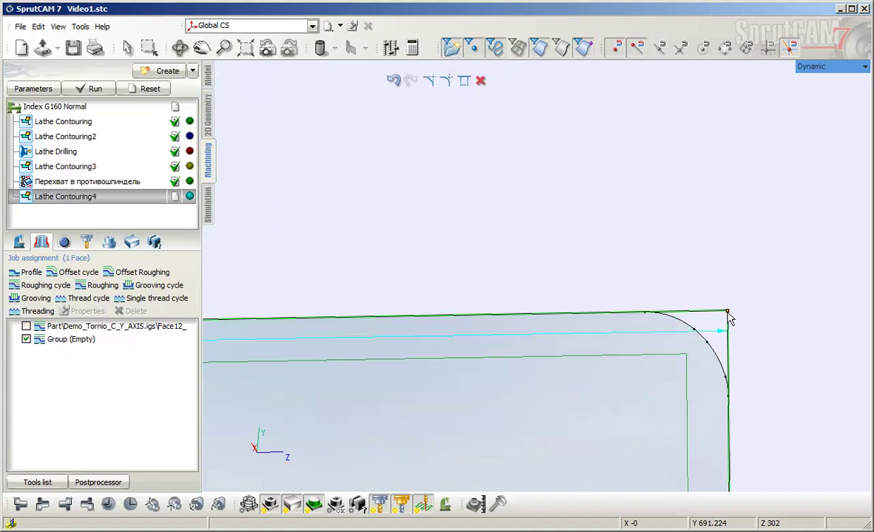
click(447, 81)
scroll(641, 272, down, 4)
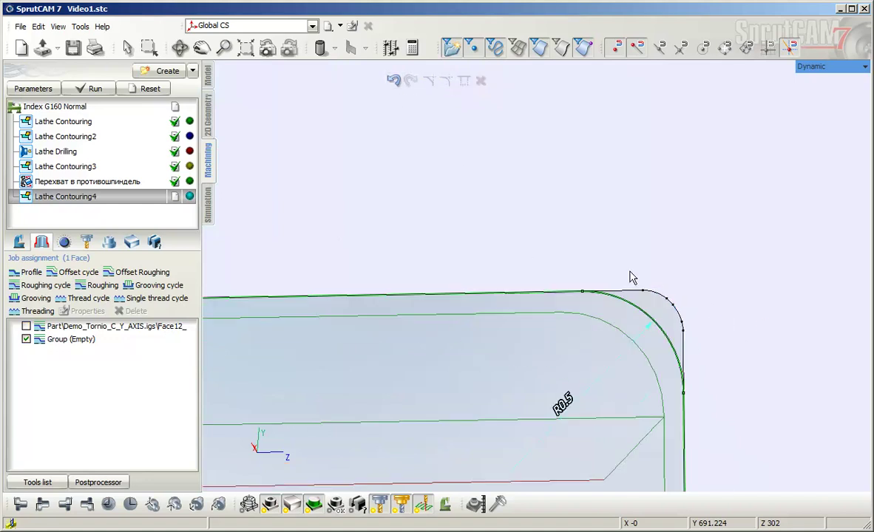
click(562, 405)
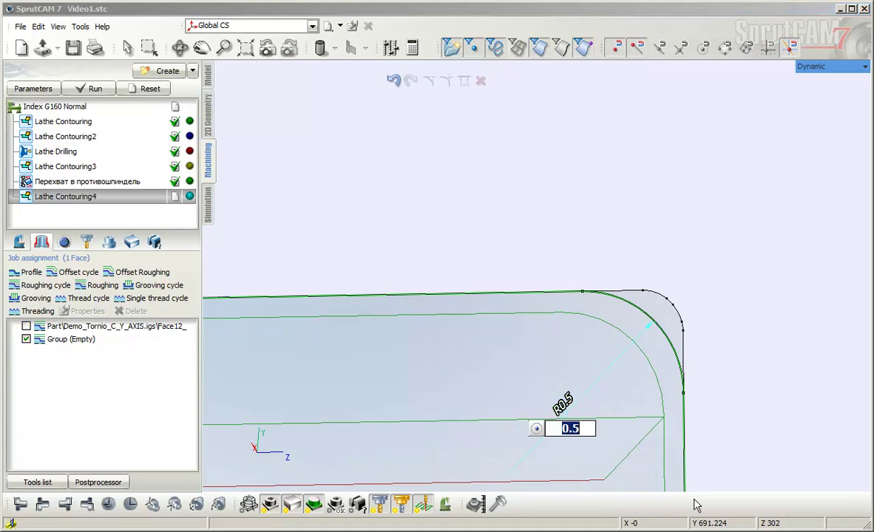
key(BackSpace)
text(2)
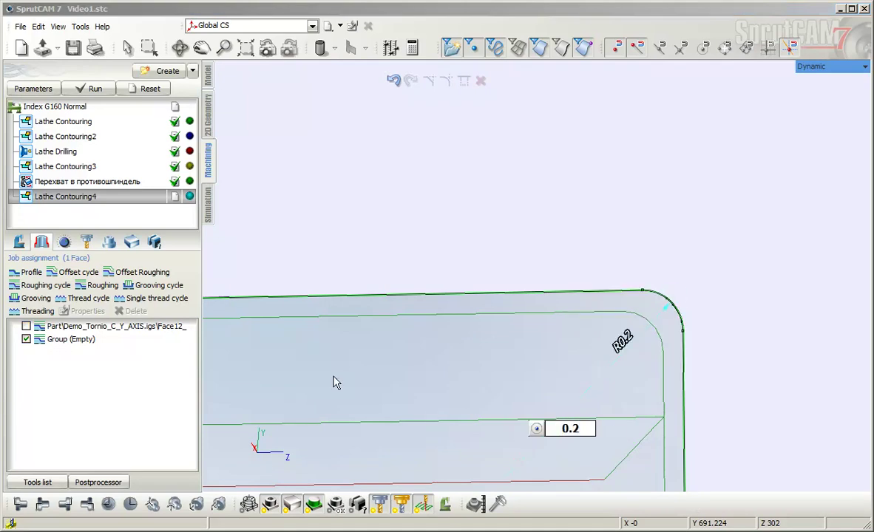
key(Return)
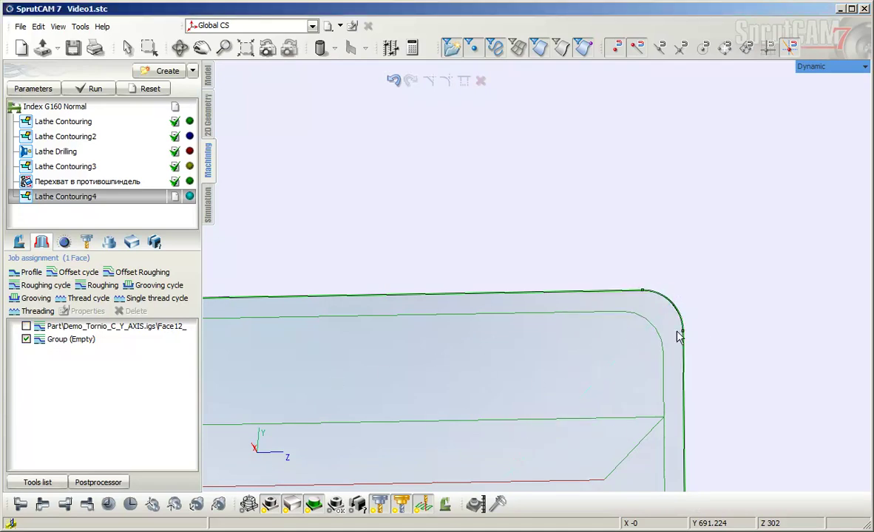
Calculate the Lathe Contouring4 toolpath and bring up the machine simulation with the counter-spindle in view
scroll(640, 311, up, 2)
scroll(647, 311, down, 6)
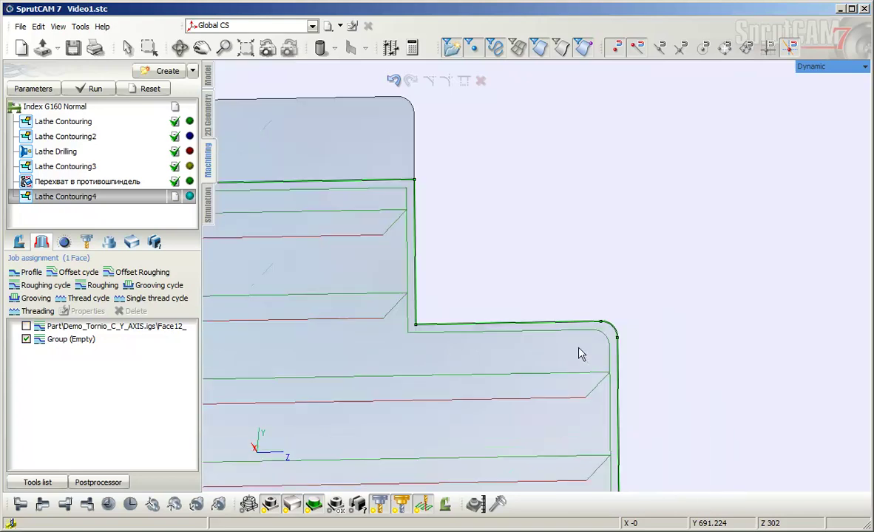
scroll(599, 309, down, 4)
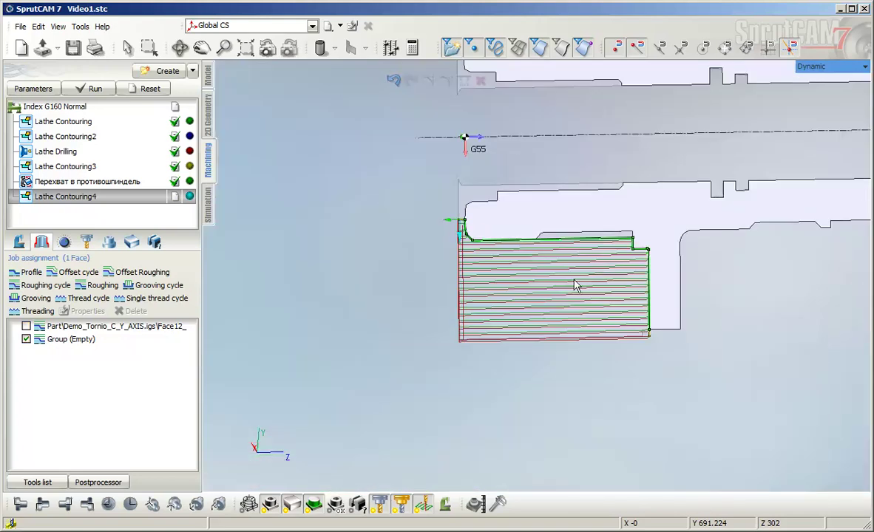
click(95, 89)
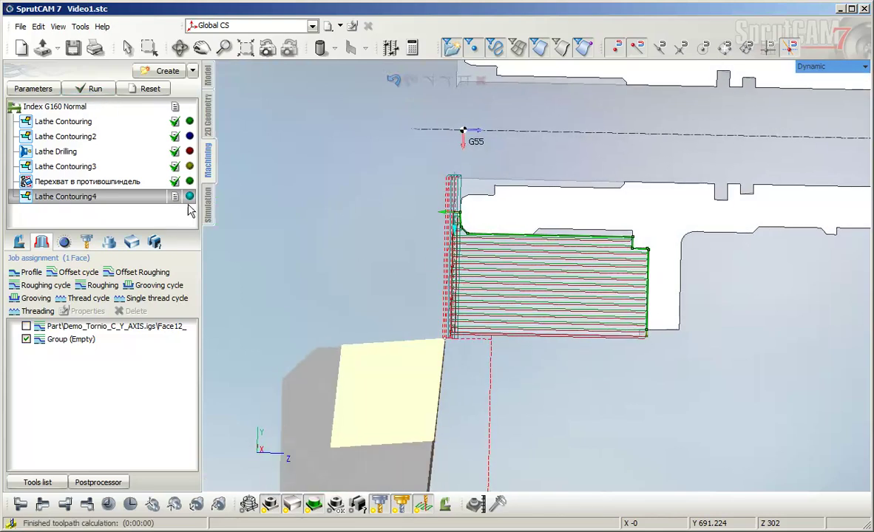
click(208, 201)
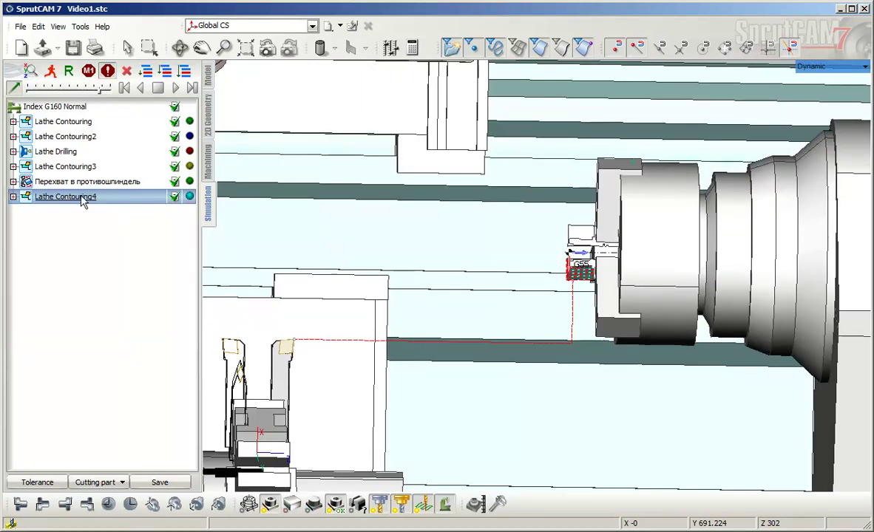
click(209, 163)
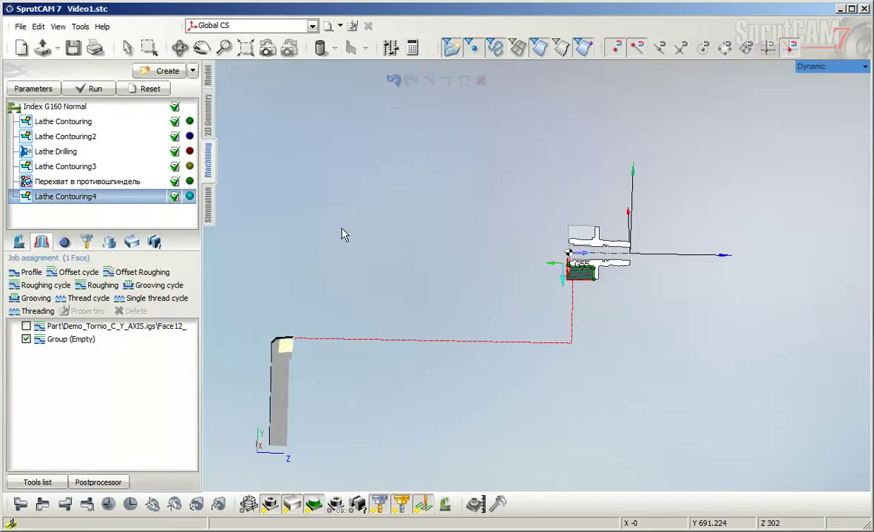
click(208, 210)
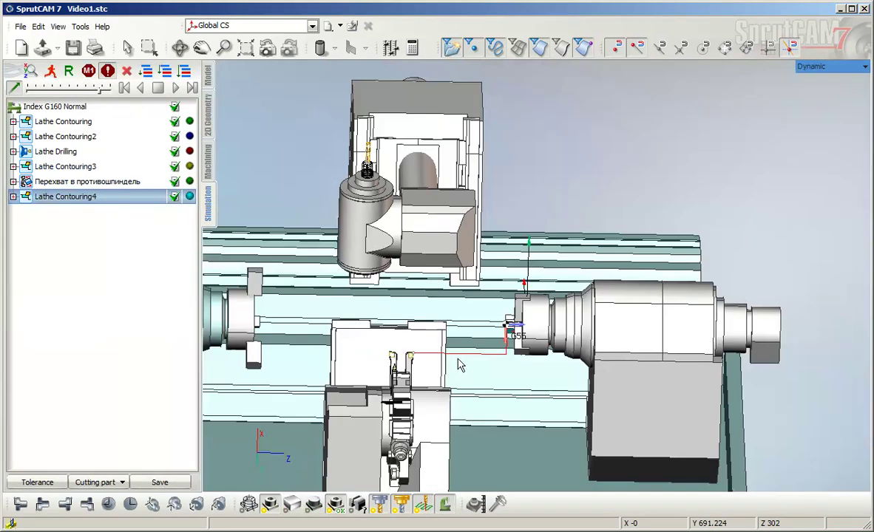
Simulate all operations of the Index G160 from the first one, adjusting the movement speed and examining the roughing in the counter-spindle
click(80, 109)
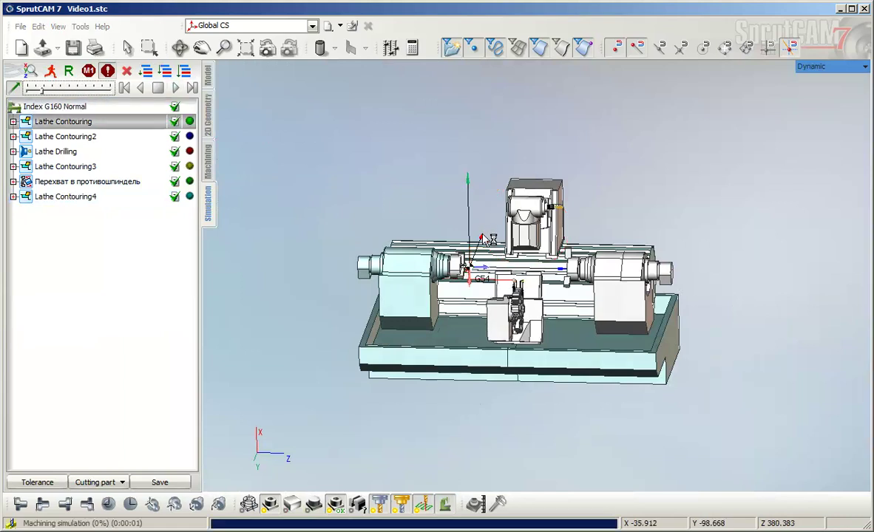
scroll(484, 235, up, 5)
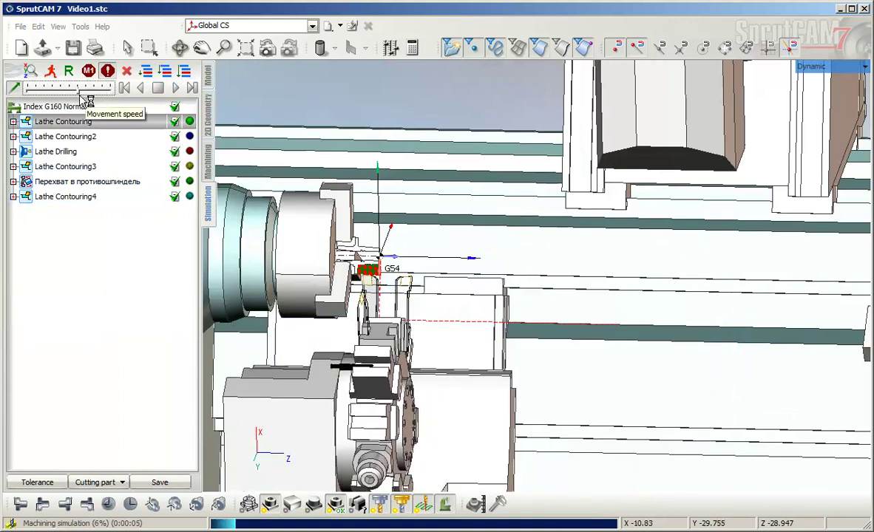
scroll(433, 251, up, 4)
scroll(354, 285, down, 5)
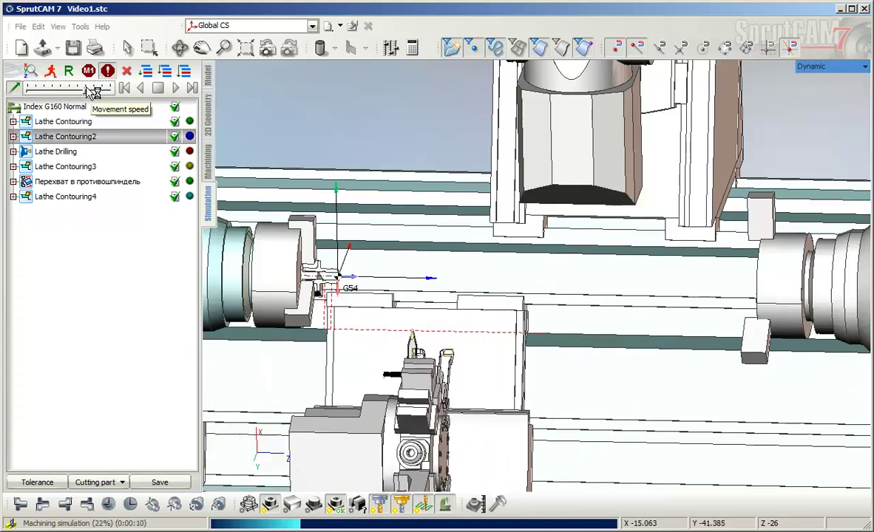
drag(85, 88, 63, 91)
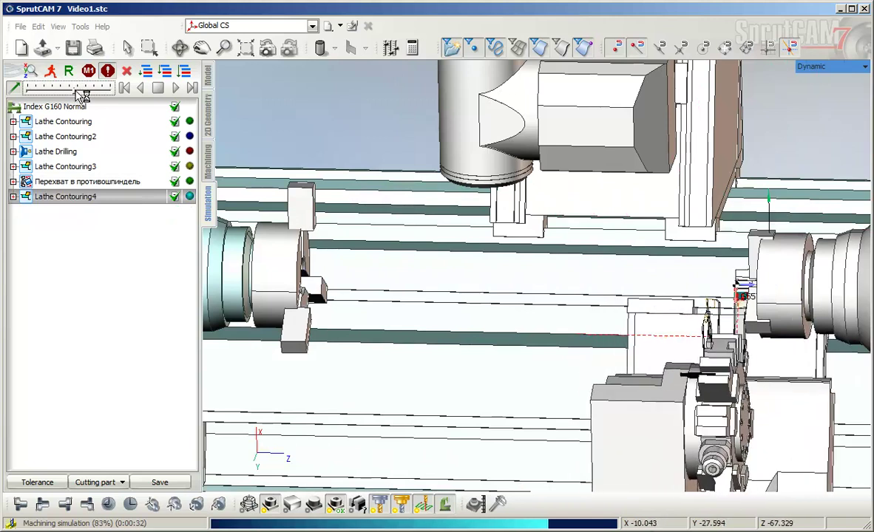
scroll(711, 346, up, 3)
middle_drag(706, 274, 488, 306)
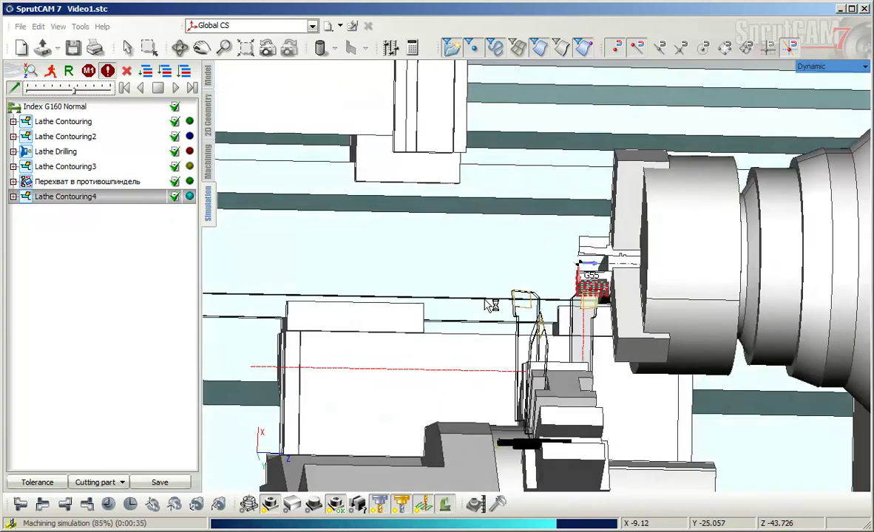
scroll(592, 323, up, 2)
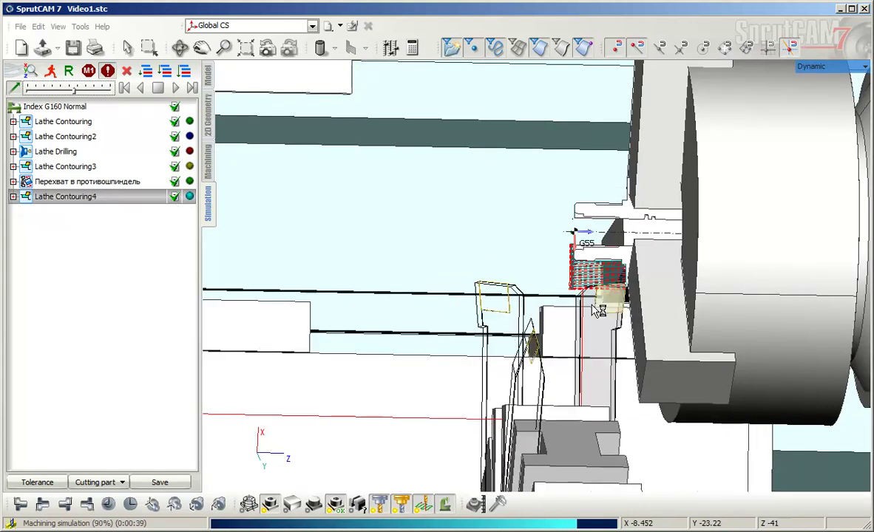
scroll(593, 308, down, 5)
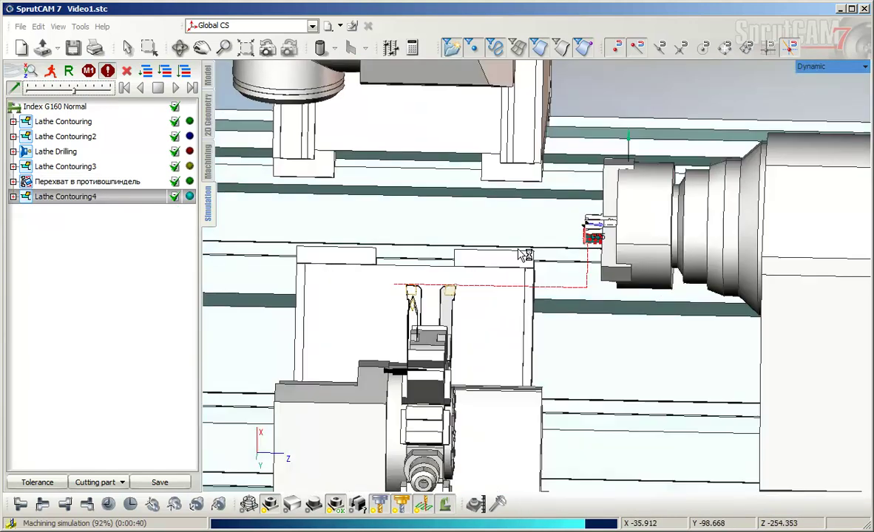